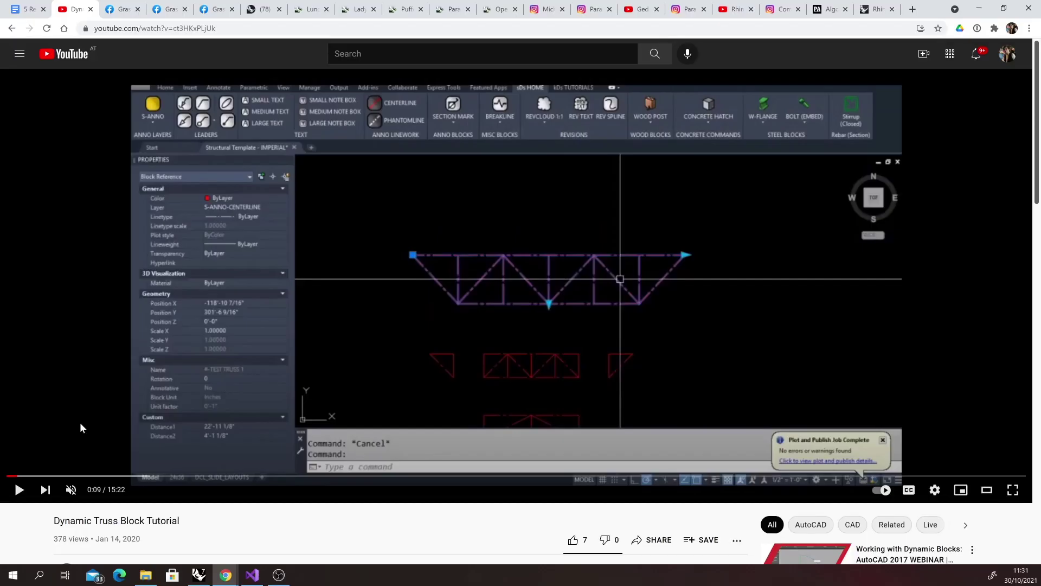
pyautogui.scroll(-1, 82, 431)
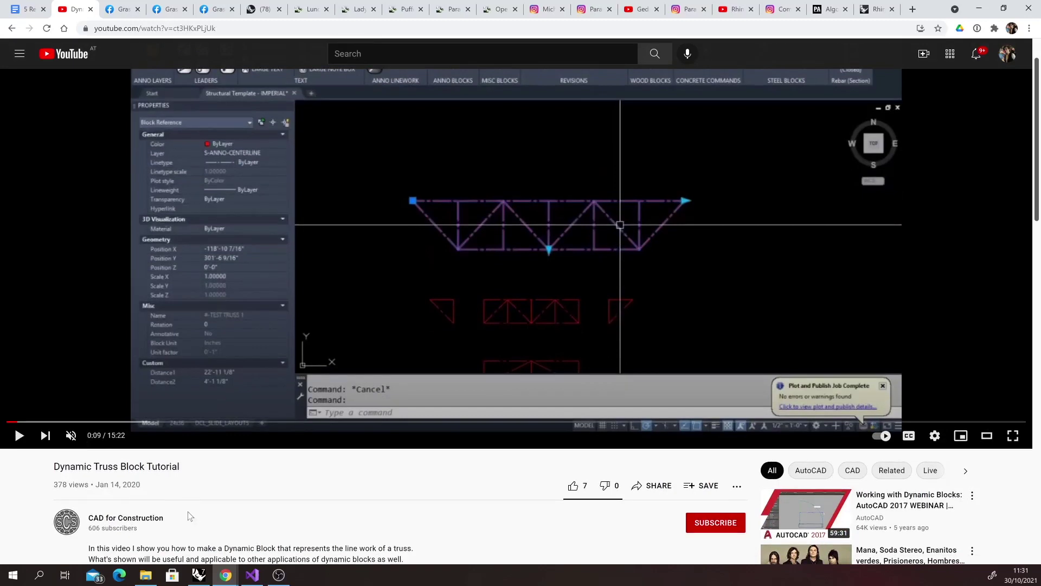
pyautogui.scroll(1, 187, 512)
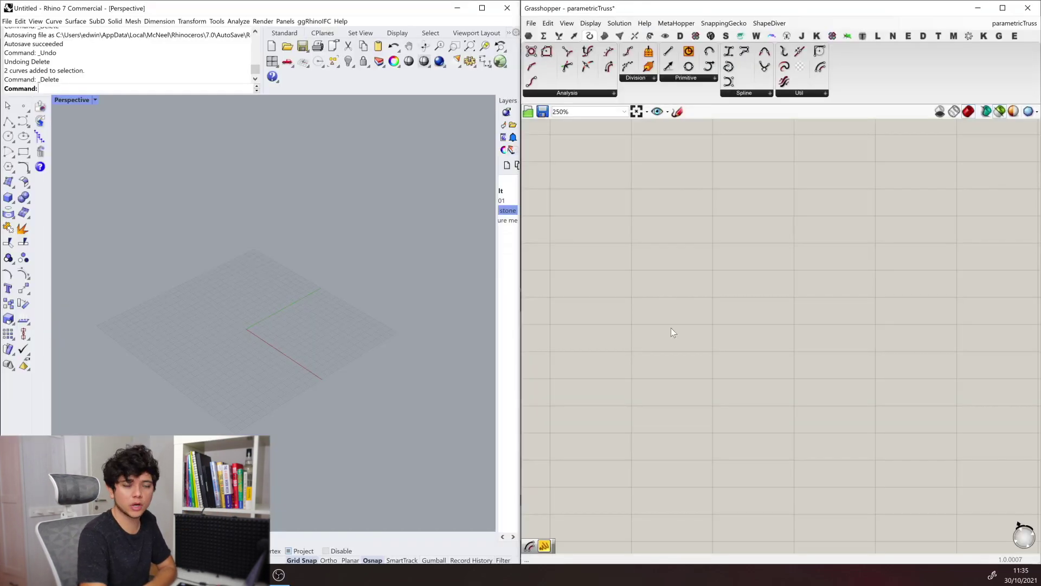
# - Add a 2D Truss component to the empty Grasshopper canvas
pyautogui.doubleClick(740, 275)
pyautogui.write('t')
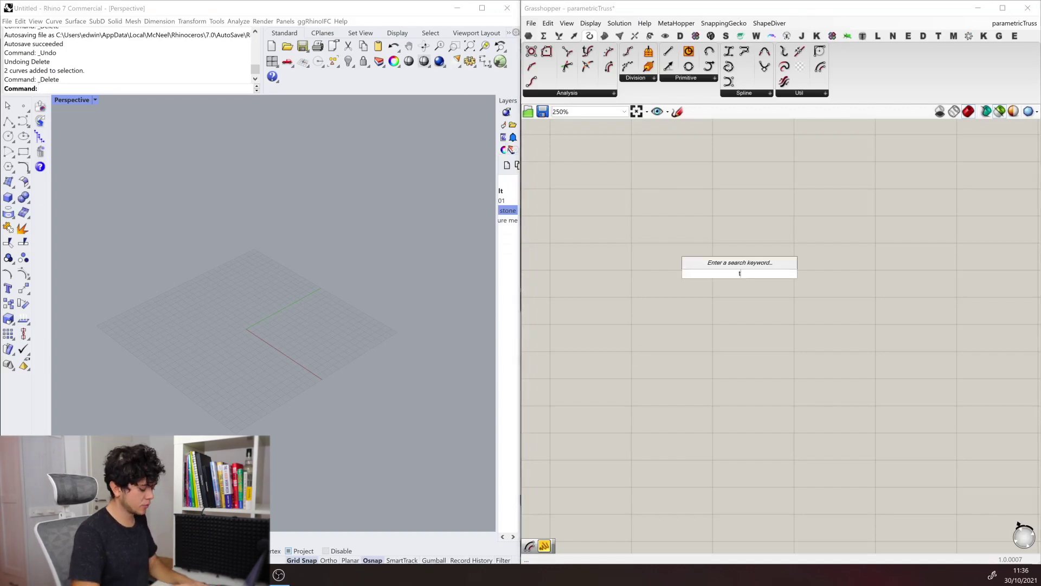
pyautogui.write('russ')
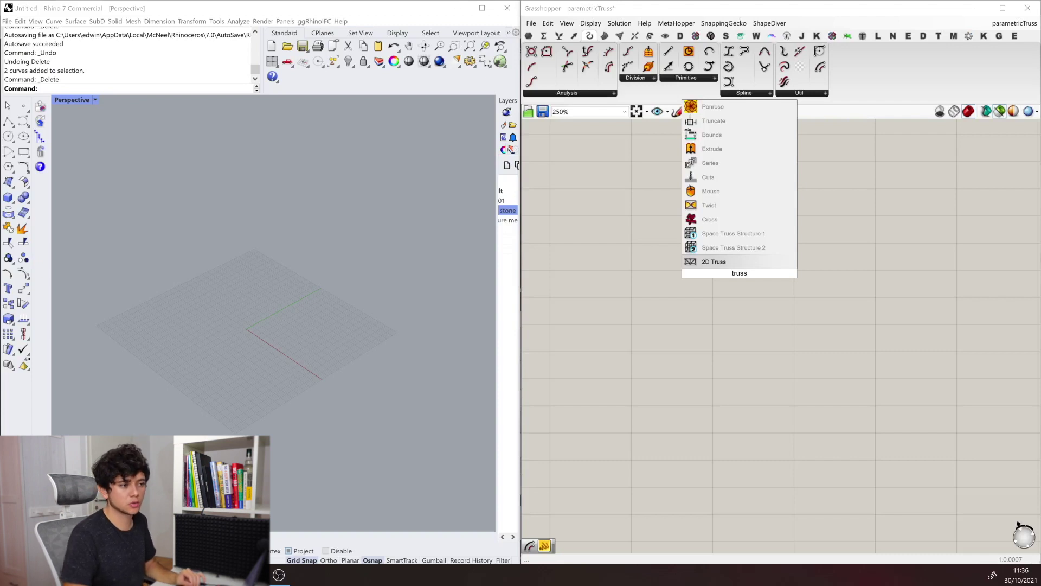
pyautogui.press('Return')
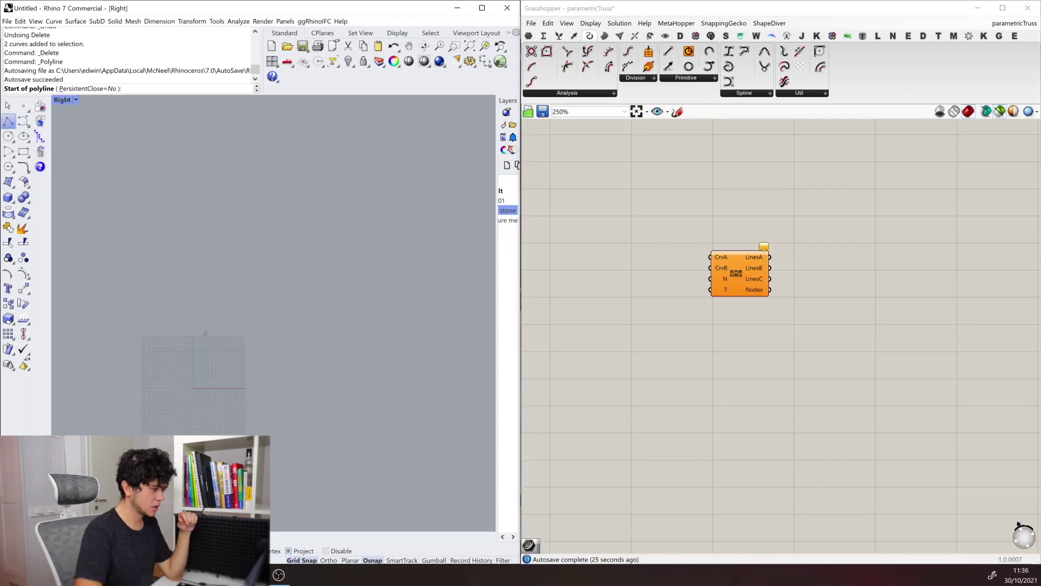
# - Draw a single-segment polyline in Rhino's Right view from 0,0, sloping up along the positive Y direction, as the upper truss edge
pyautogui.press('Escape')
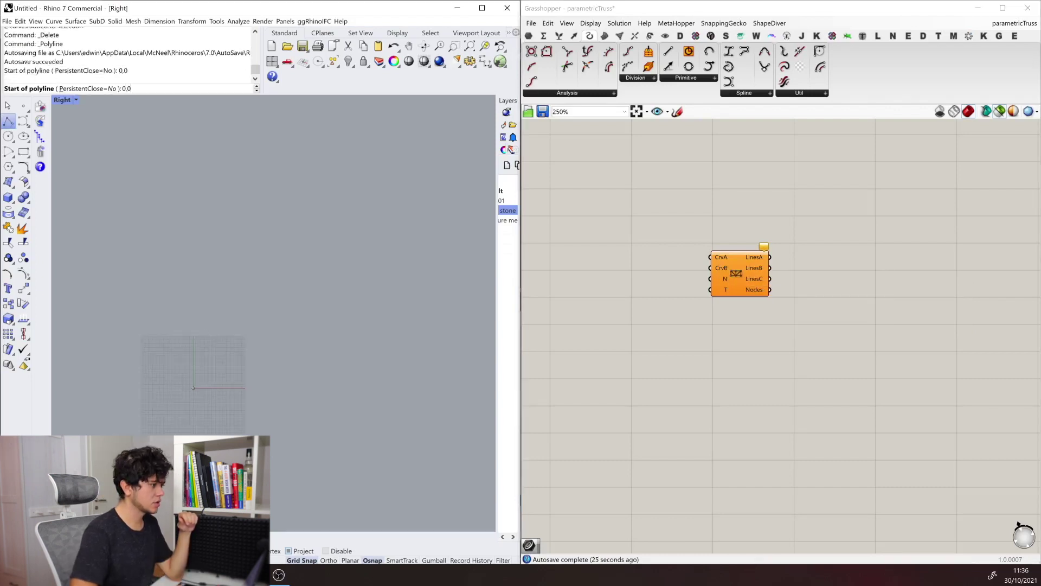
pyautogui.write('0,0')
pyautogui.press('Return')
pyautogui.click(430, 328)
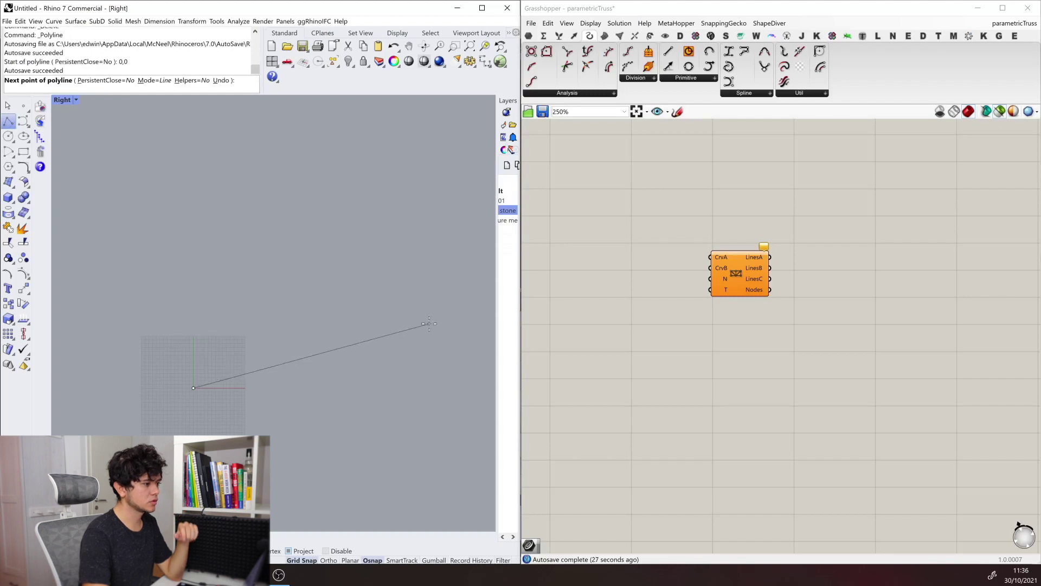
pyautogui.press('Return')
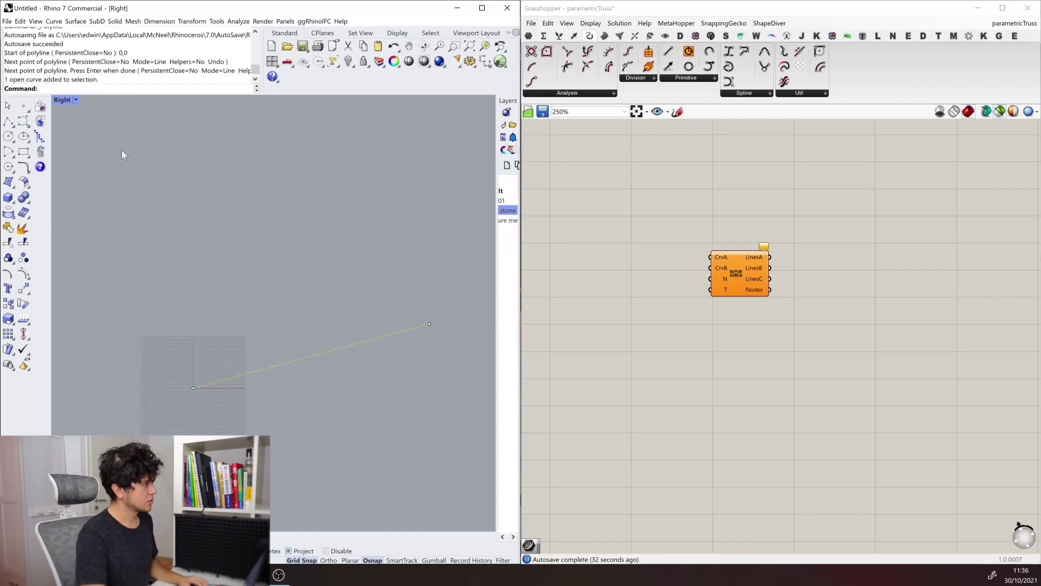
# - Draw a second single-segment polyline below the first, starting under the origin and rising less steeply, as the lower truss edge
pyautogui.click(8, 121)
pyautogui.press('Escape')
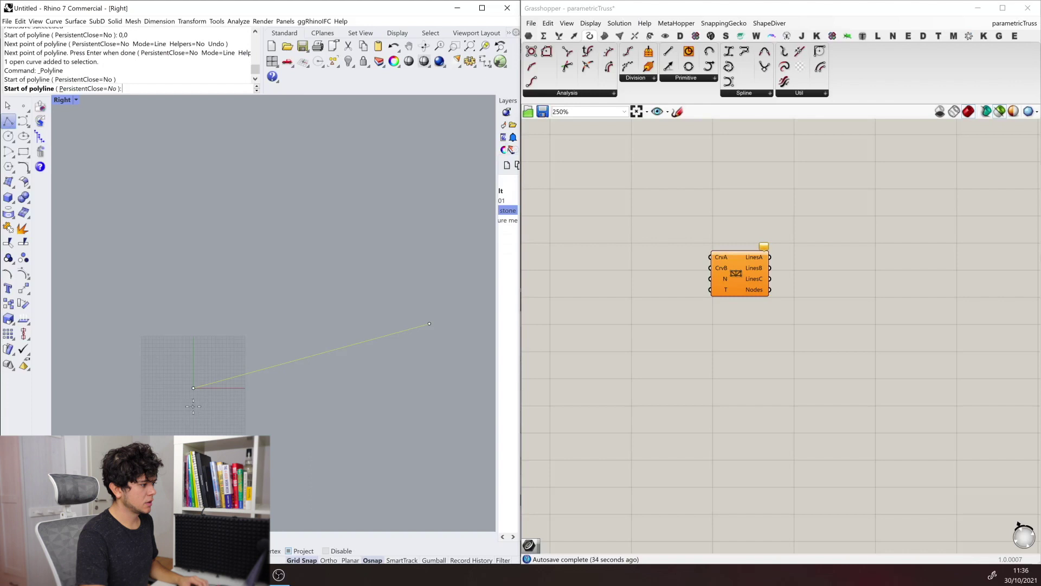
pyautogui.click(438, 361)
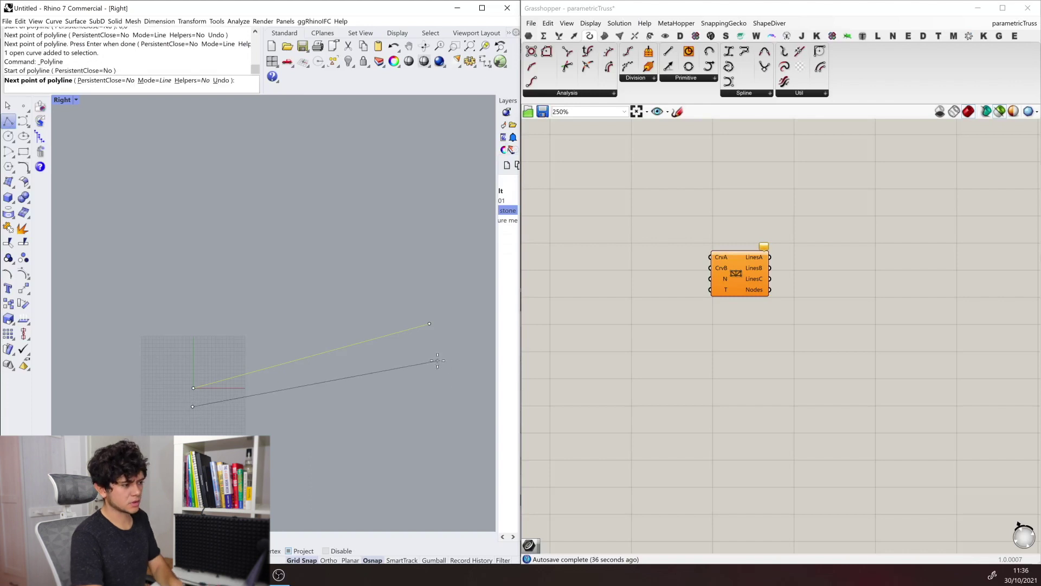
pyautogui.press('Return')
# - Add a Curve parameter in front of the 2D Truss component and reference the upper Rhino line in it
pyautogui.click(660, 252)
pyautogui.doubleClick(660, 253)
pyautogui.write('curve')
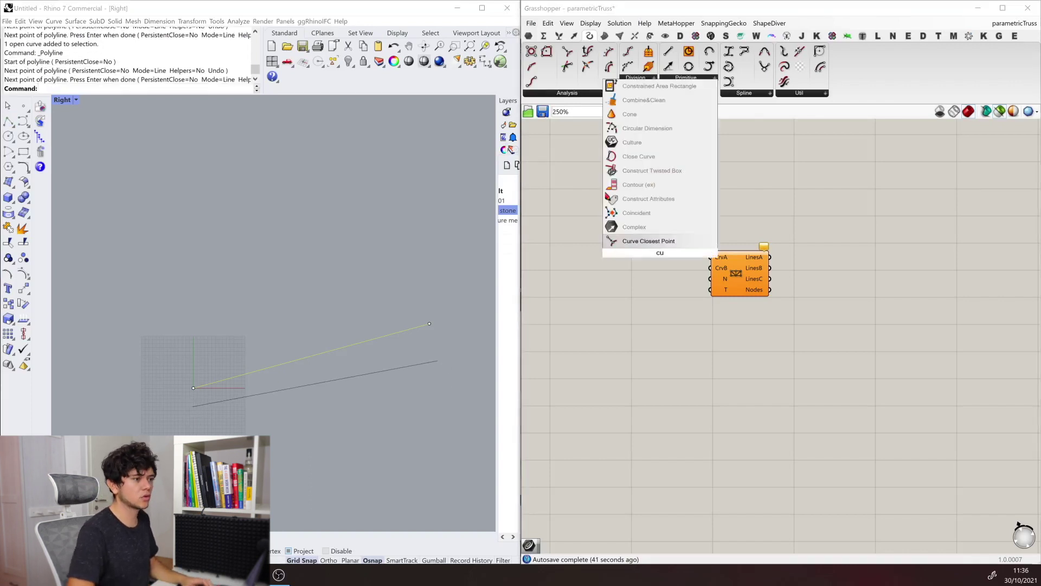
pyautogui.press('Return')
pyautogui.rightClick(660, 253)
pyautogui.press('Escape')
# - Duplicate the Curve parameter, reference the lower line in the copy, and feed the two parameters into the 2D Truss CrvA and CrvB inputs
pyautogui.keyDown('alt'); pyautogui.moveTo(659, 253); pyautogui.dragTo(711, 267); pyautogui.keyUp('alt')
pyautogui.click(418, 363)
pyautogui.rightClick(659, 277)
pyautogui.click(689, 388)
pyautogui.moveTo(742, 260); pyautogui.dragTo(723, 268)
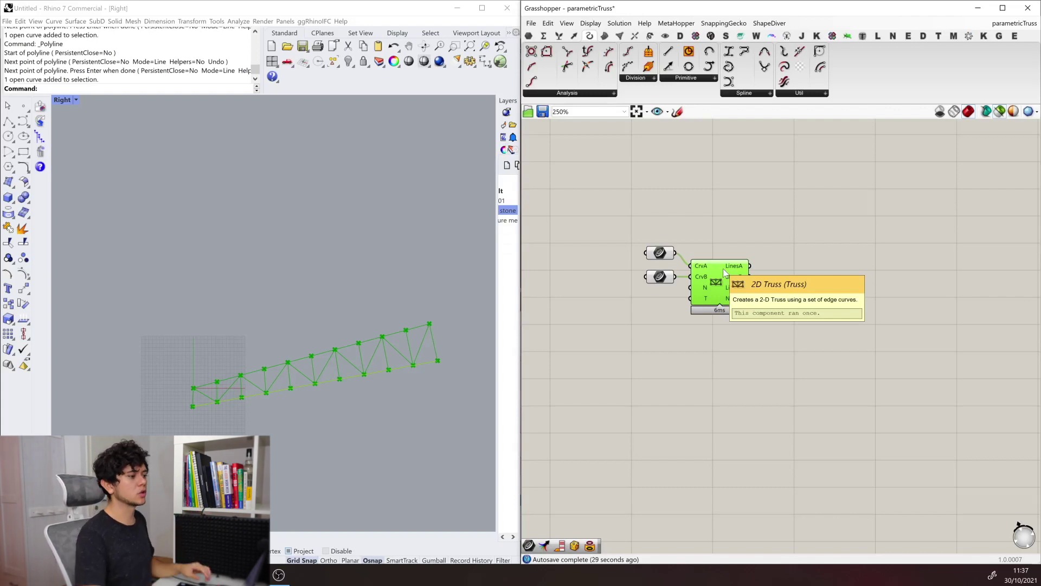
# - Move the far end control point of the lower line downward to deepen the truss at that end
pyautogui.click(387, 371)
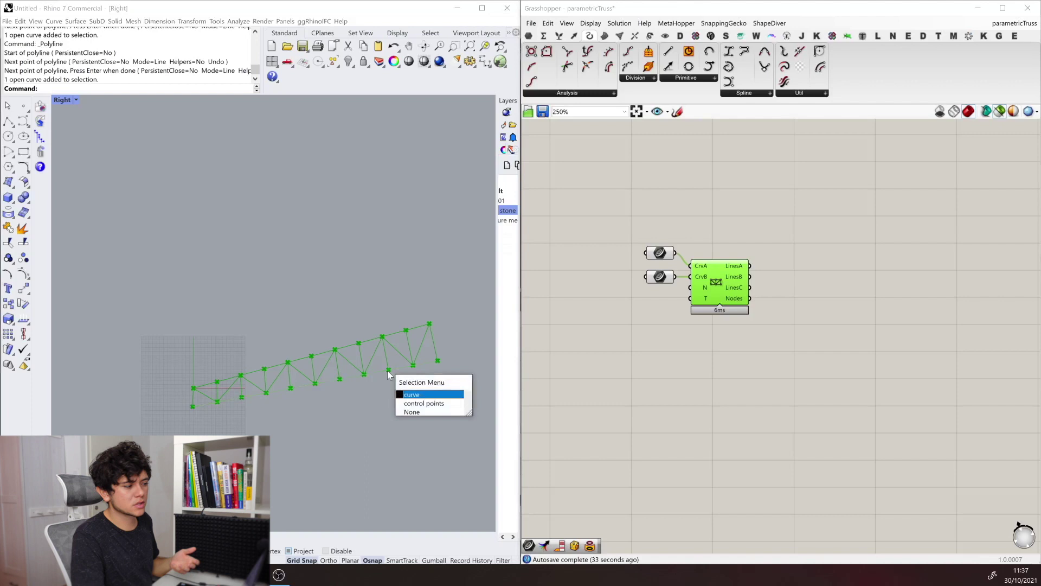
pyautogui.click(371, 392)
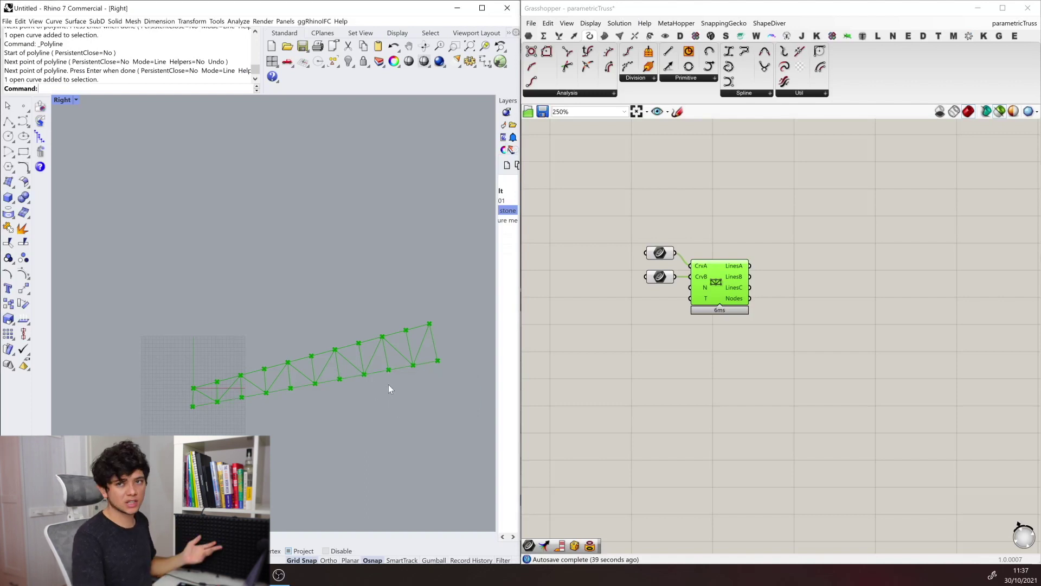
pyautogui.click(396, 368)
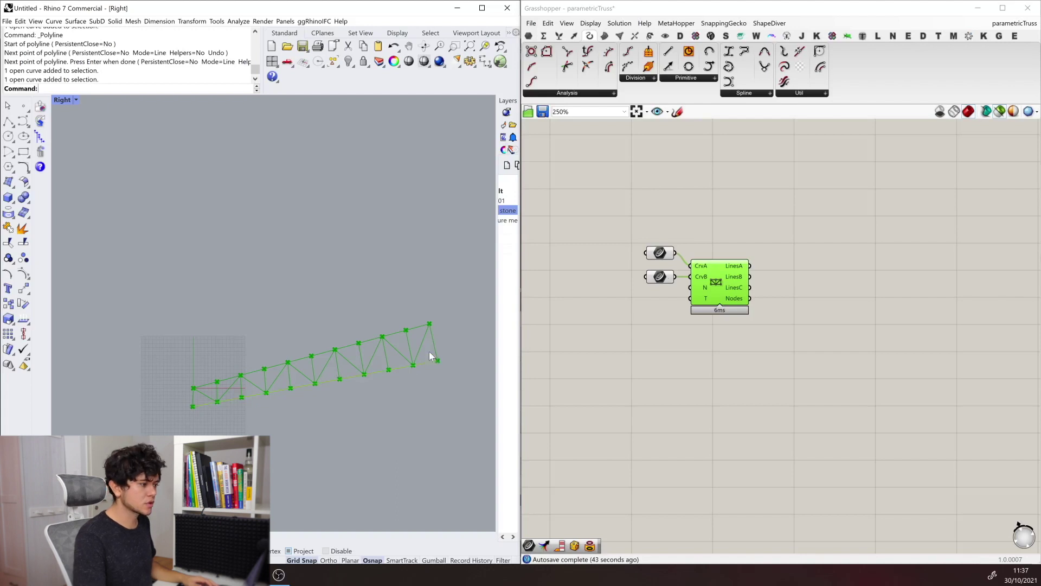
pyautogui.moveTo(456, 377); pyautogui.dragTo(456, 378)
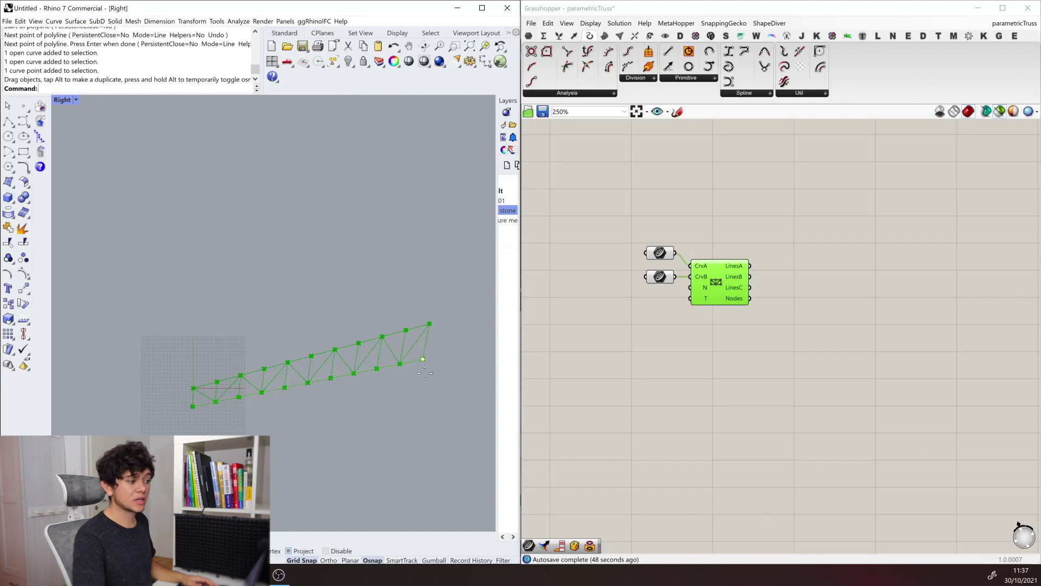
pyautogui.moveTo(438, 360); pyautogui.dragTo(442, 394)
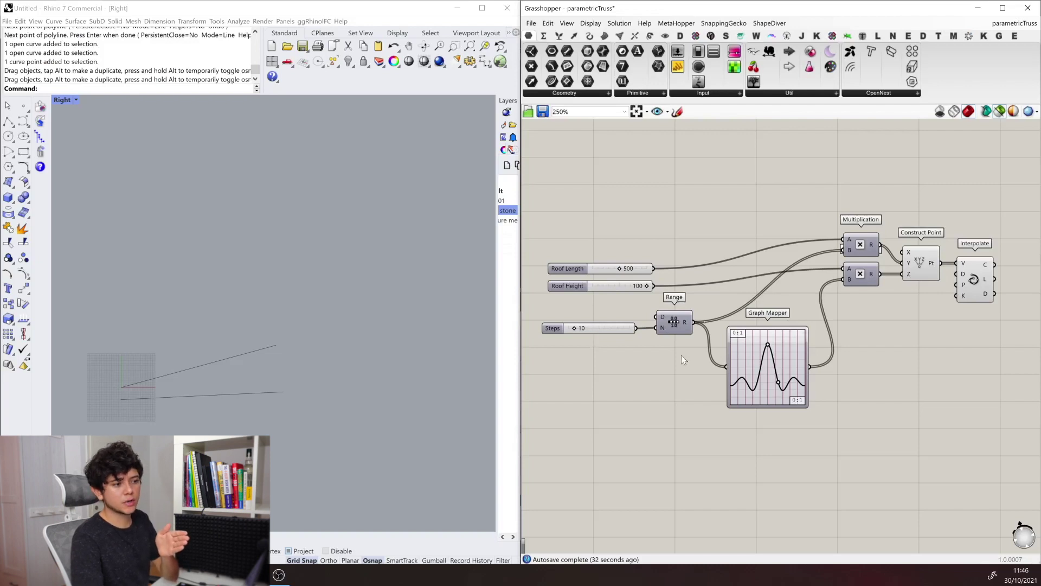
# - Examine the Graph Mapper's available graph types, the roof points from Construct Point and the curve from Interpolate
pyautogui.rightClick(780, 345)
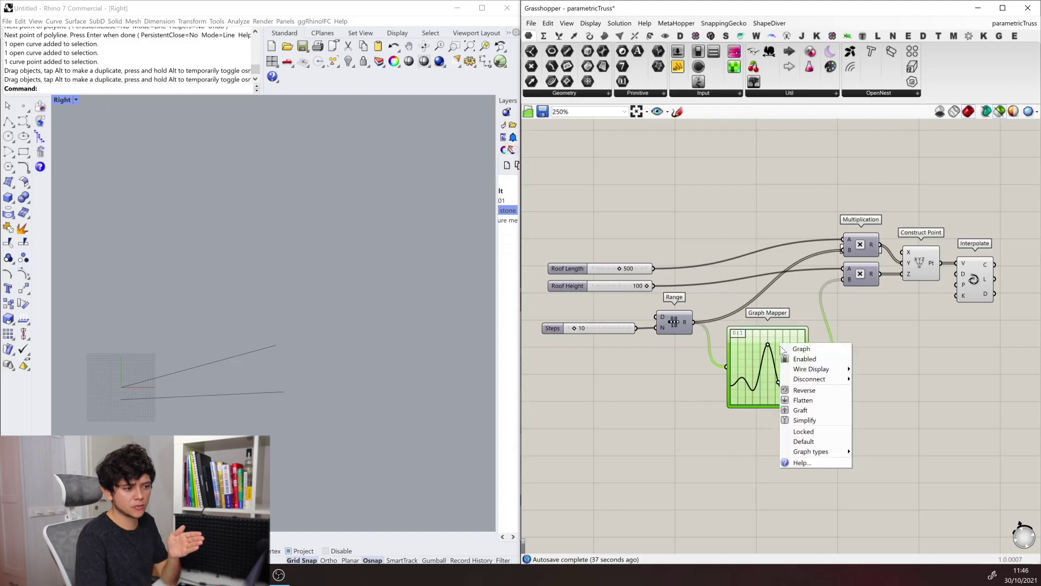
pyautogui.moveTo(823, 459)
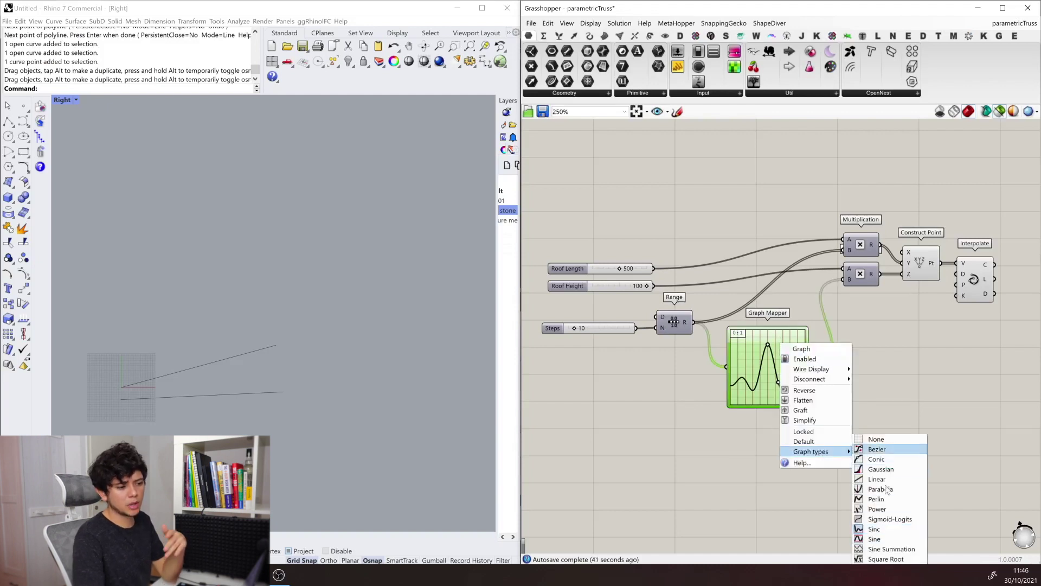
pyautogui.click(894, 441)
pyautogui.click(868, 343)
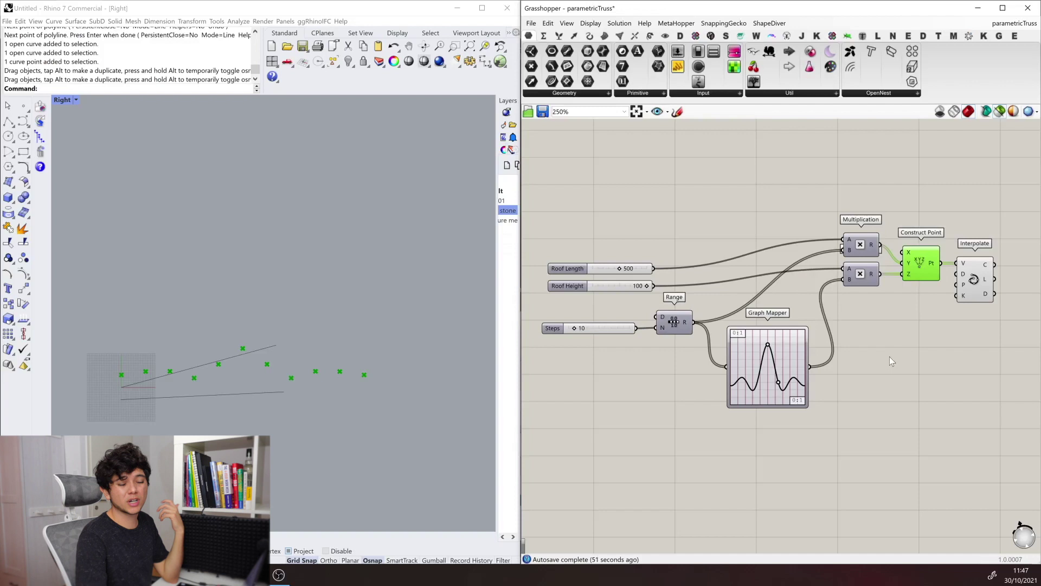
pyautogui.click(973, 279)
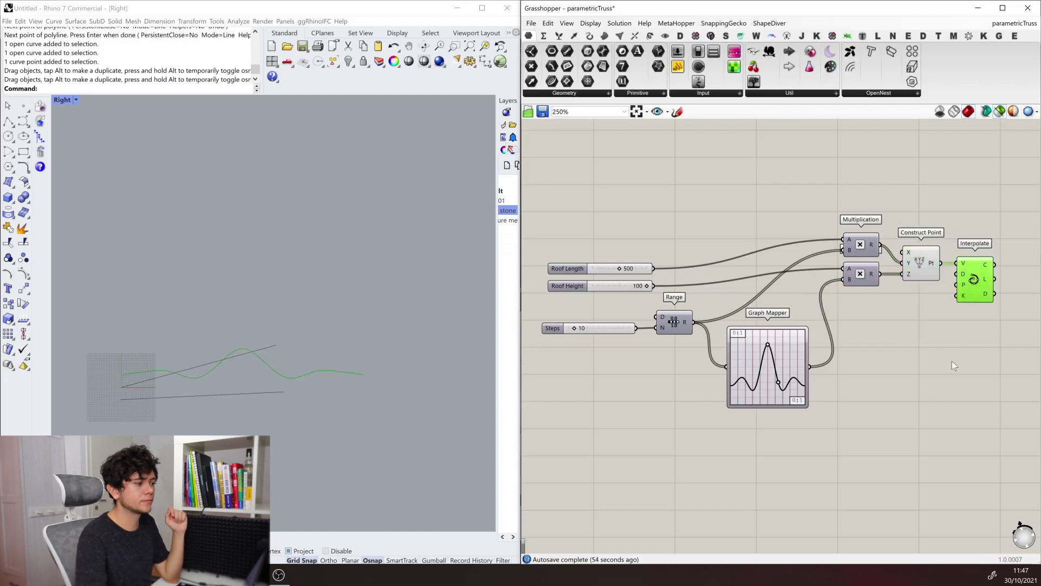
# - Add an Offset Curve component after Interpolate and connect the interpolated curve to its curve input
pyautogui.moveTo(952, 360); pyautogui.dragTo(749, 372, button='right')
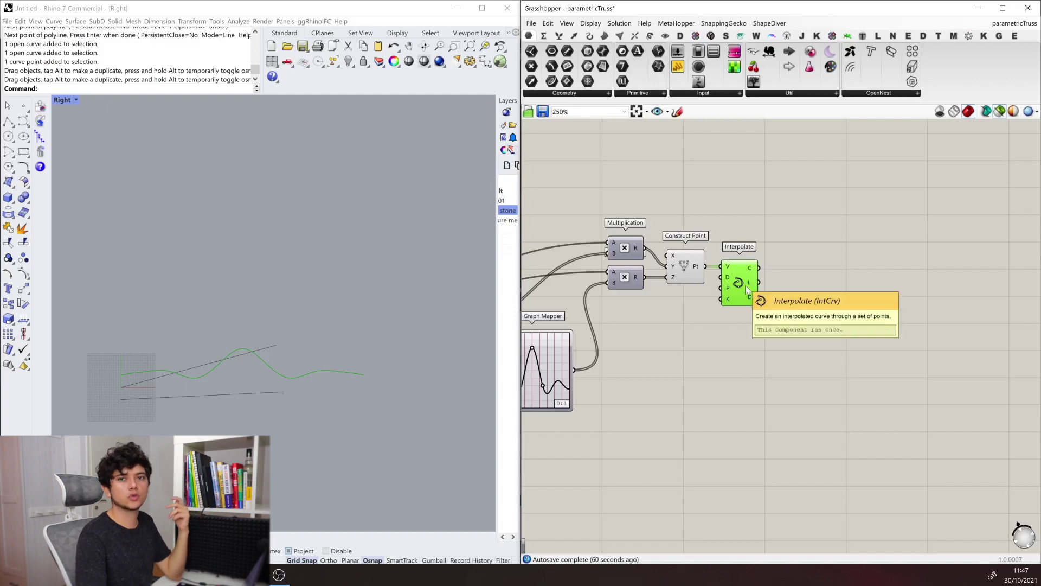
pyautogui.doubleClick(826, 305)
pyautogui.write('offset')
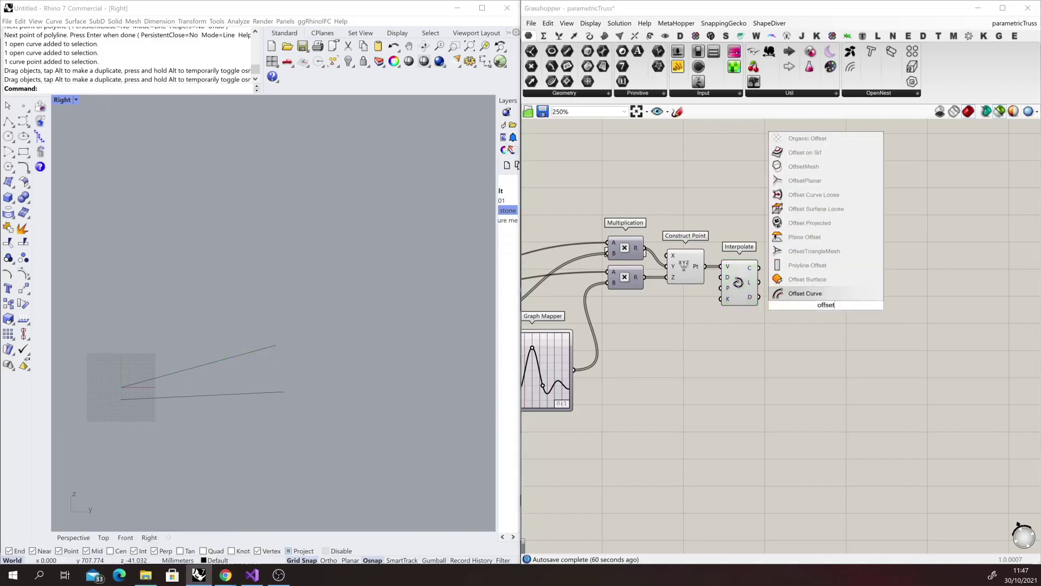
pyautogui.press('Return')
# - Drive the Offset Curve distance with a number slider set to 30, passed through a Negative component
pyautogui.doubleClick(760, 323)
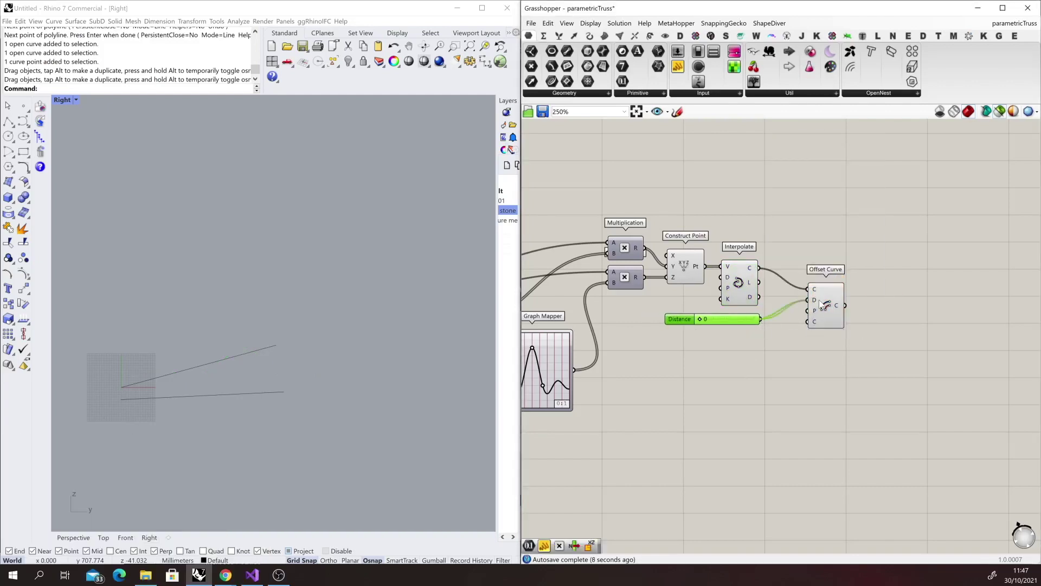
pyautogui.moveTo(804, 326); pyautogui.dragTo(776, 351)
pyautogui.moveTo(846, 319); pyautogui.dragTo(839, 301)
# - Add a 2D Truss component fed by the interpolated curve as CrvA and the offset curve as CrvB
pyautogui.moveTo(879, 311); pyautogui.dragTo(718, 319, button='right')
pyautogui.doubleClick(781, 318)
pyautogui.write('truss')
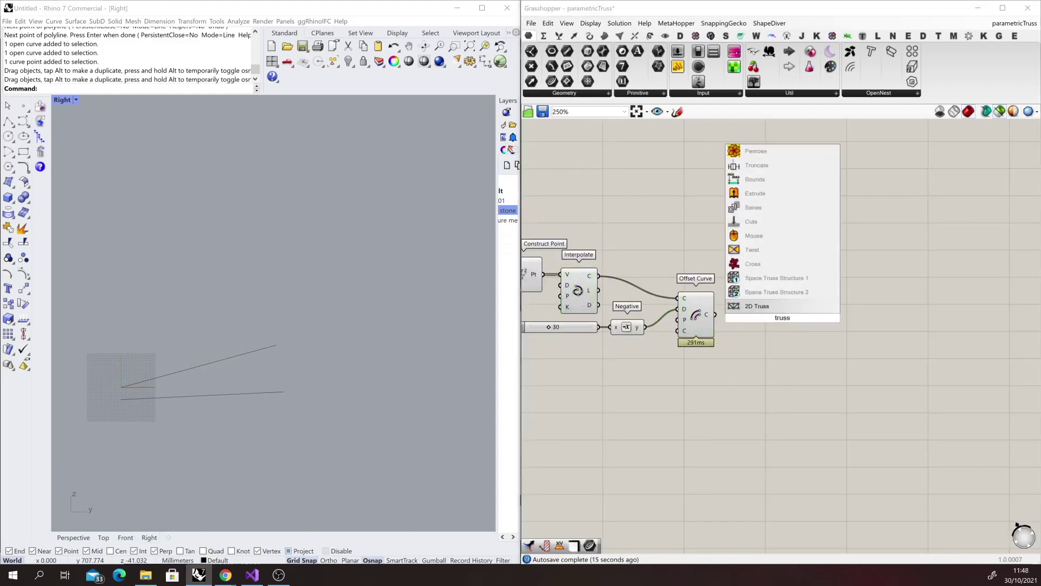
pyautogui.press('Return')
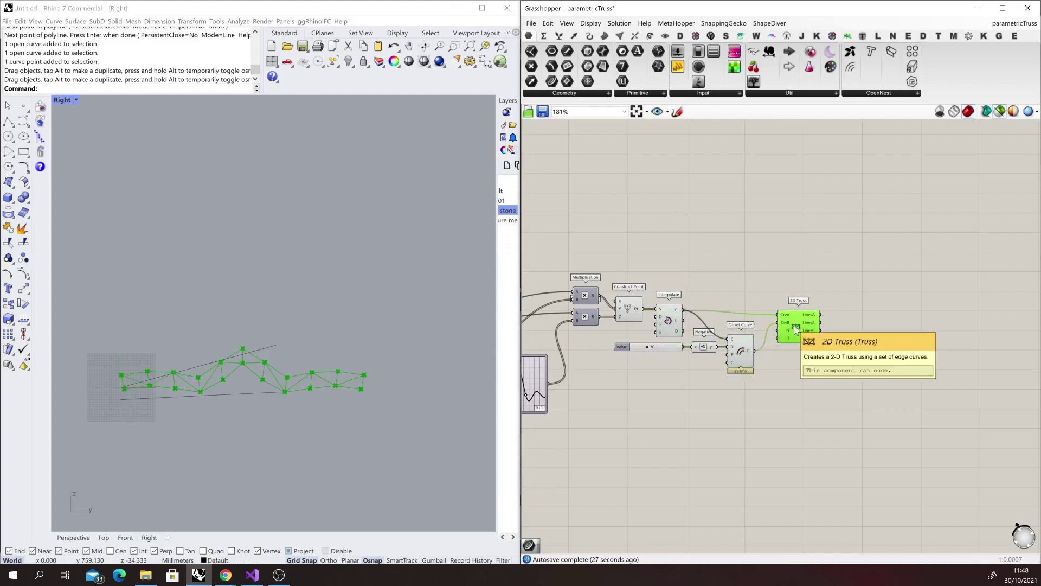
# - Divide the interpolated curve's length by a panel value of 20 and connect the result to the 2D Truss N input
pyautogui.scroll(4, 174, 400)
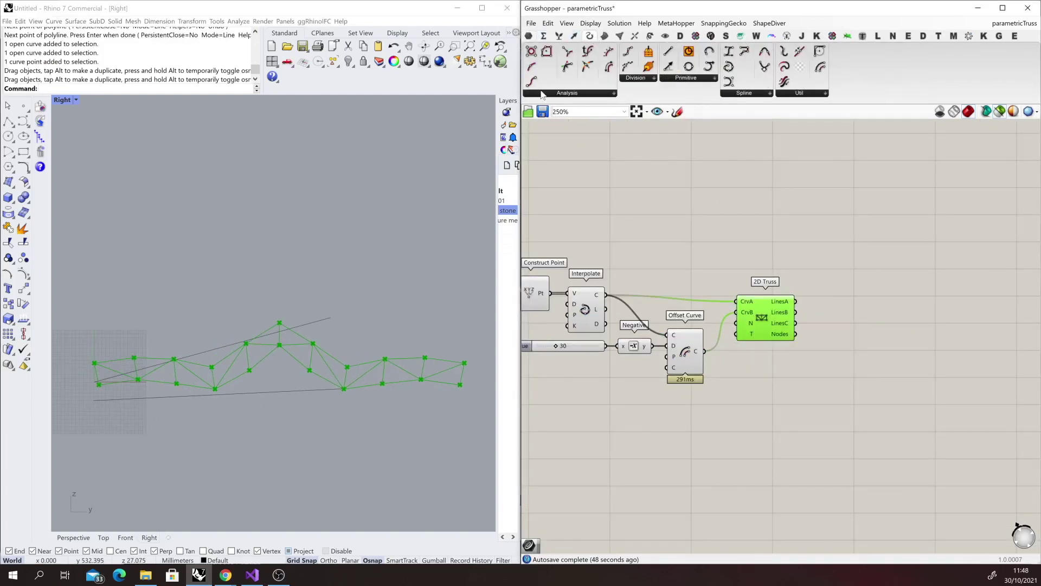
pyautogui.moveTo(608, 67); pyautogui.dragTo(655, 273)
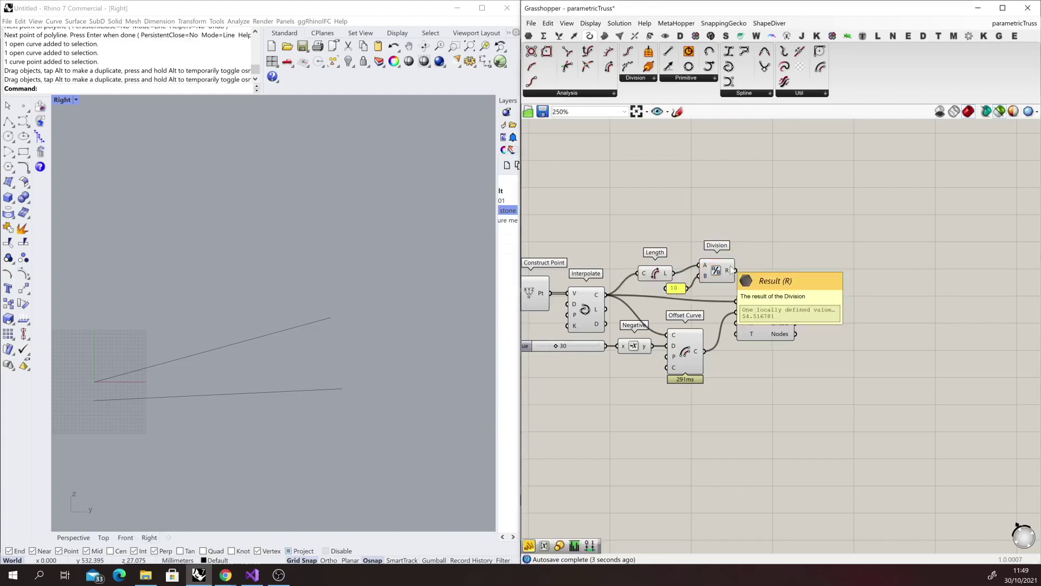
pyautogui.click(706, 373)
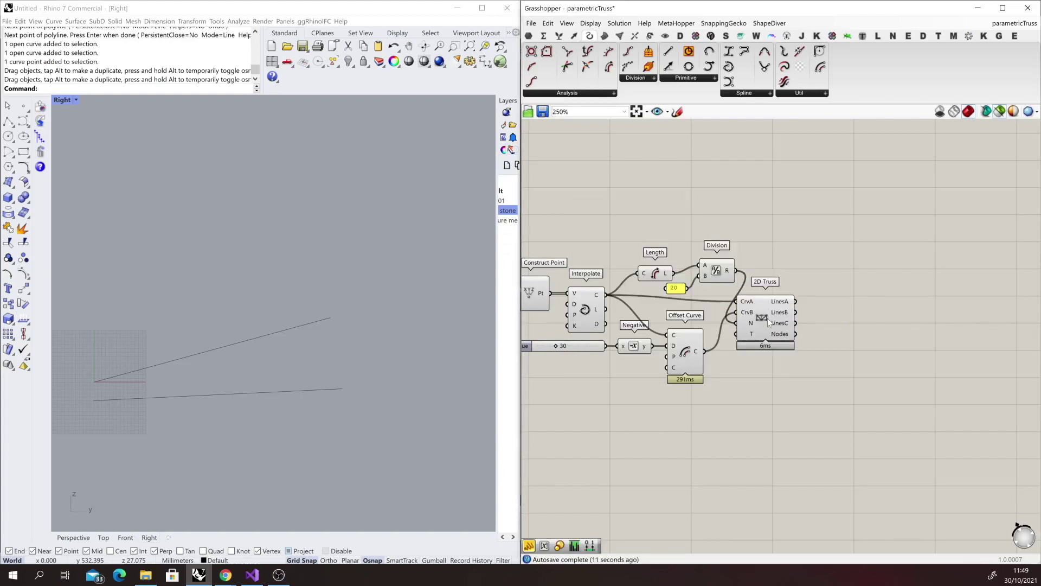
pyautogui.moveTo(767, 318); pyautogui.dragTo(759, 316)
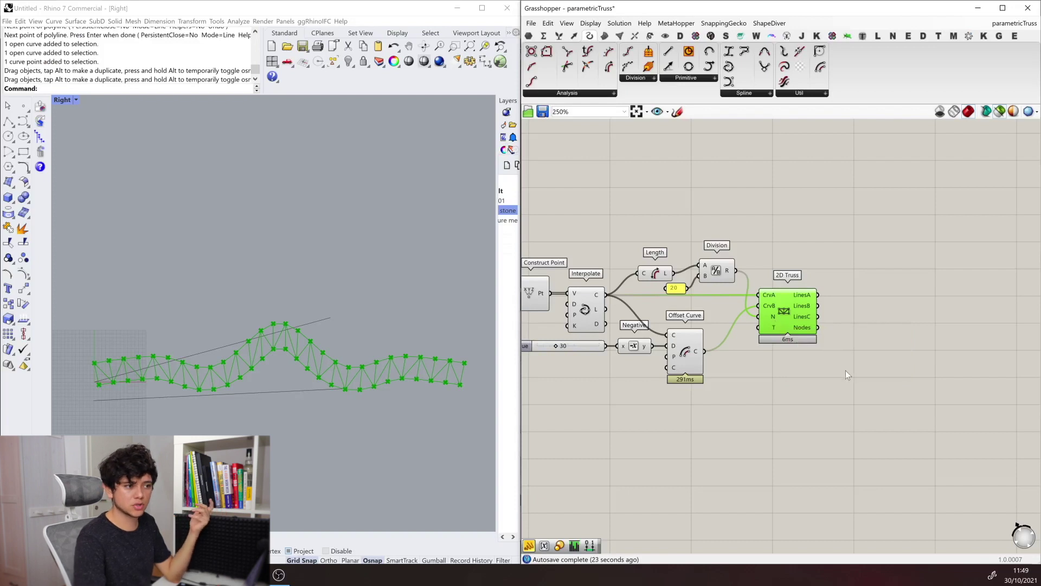
pyautogui.click(845, 370)
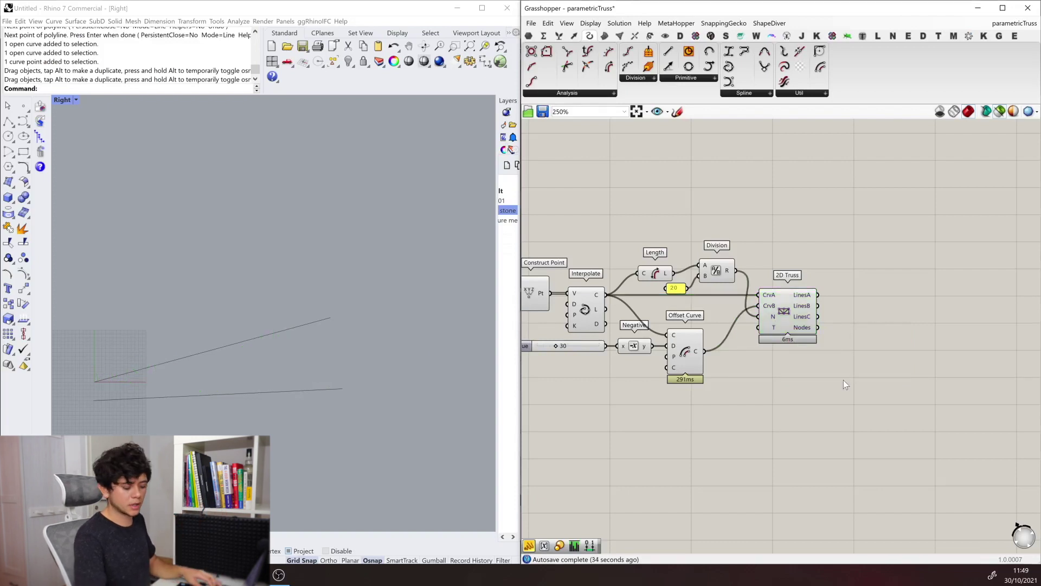
# - Add a Space Truss Structure 1 component and place it beyond the 2D Truss component
pyautogui.doubleClick(844, 379)
pyautogui.write('truss')
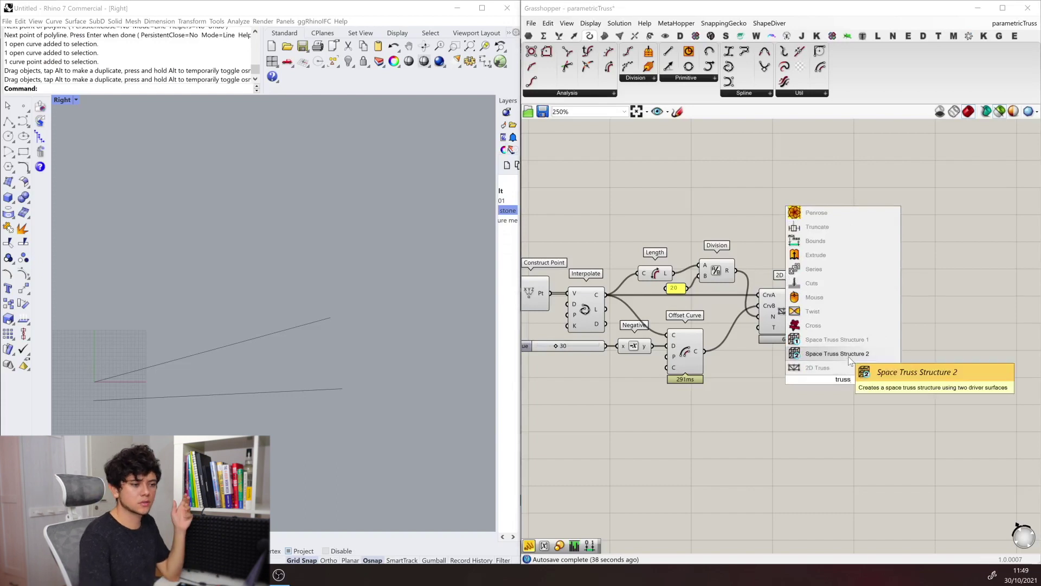
pyautogui.click(852, 341)
pyautogui.moveTo(824, 369); pyautogui.dragTo(905, 286)
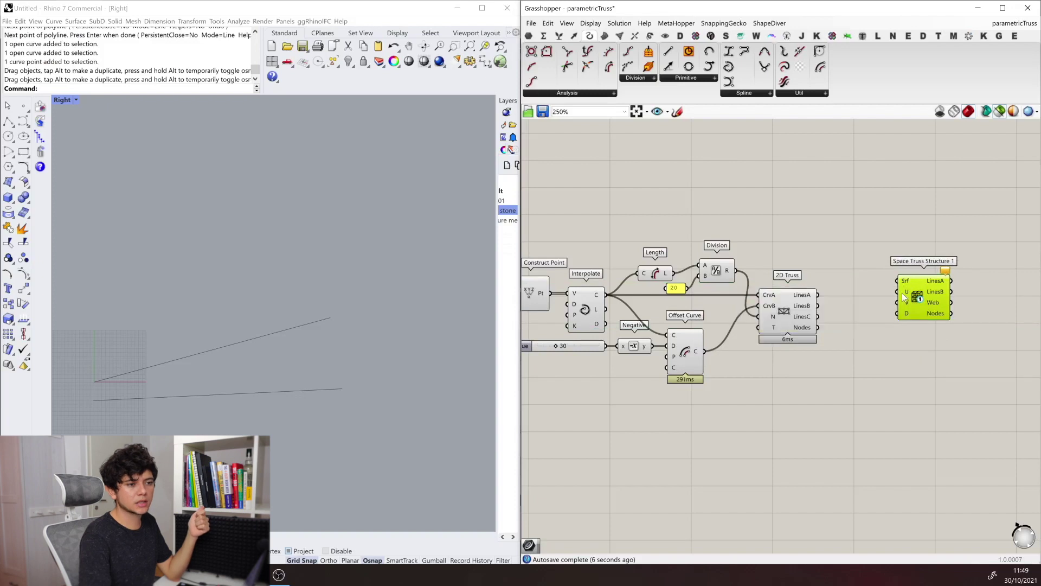
pyautogui.moveTo(904, 295)
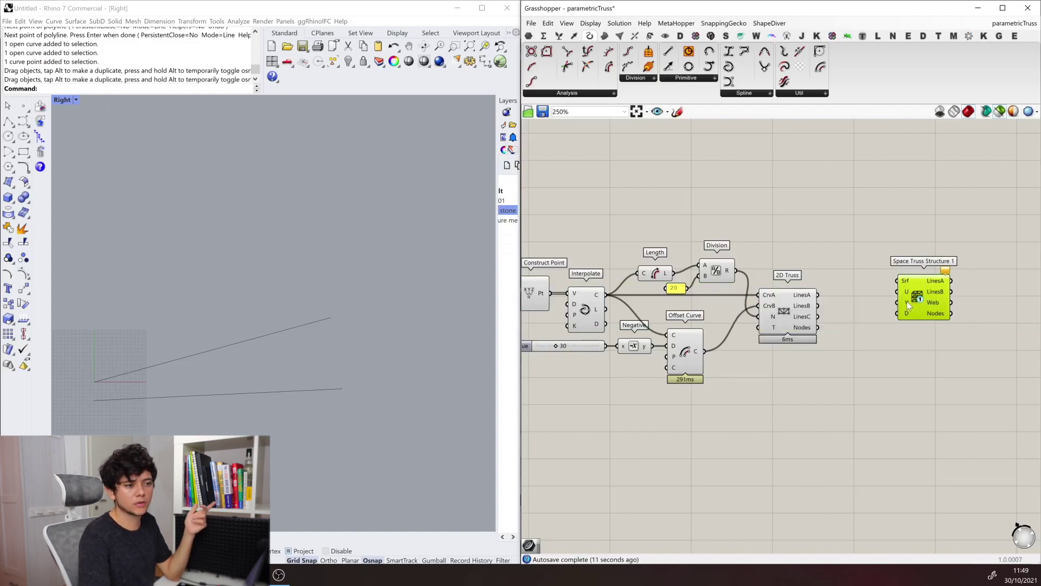
pyautogui.moveTo(904, 322)
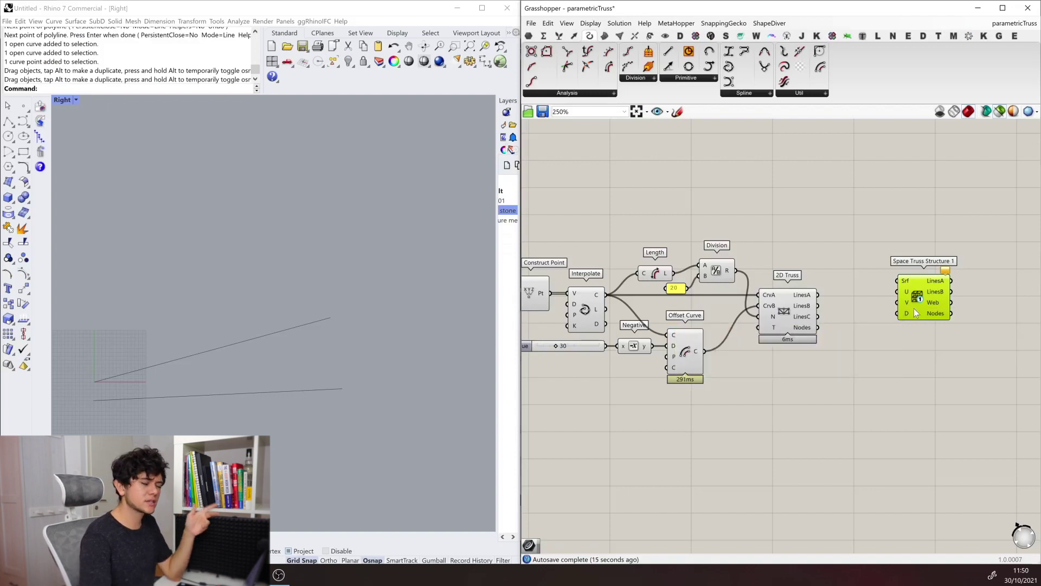
# - Duplicate the roof curve definition, from the length, height and steps sliders through the Interpolate component, and place the copy below the original
pyautogui.click(791, 303)
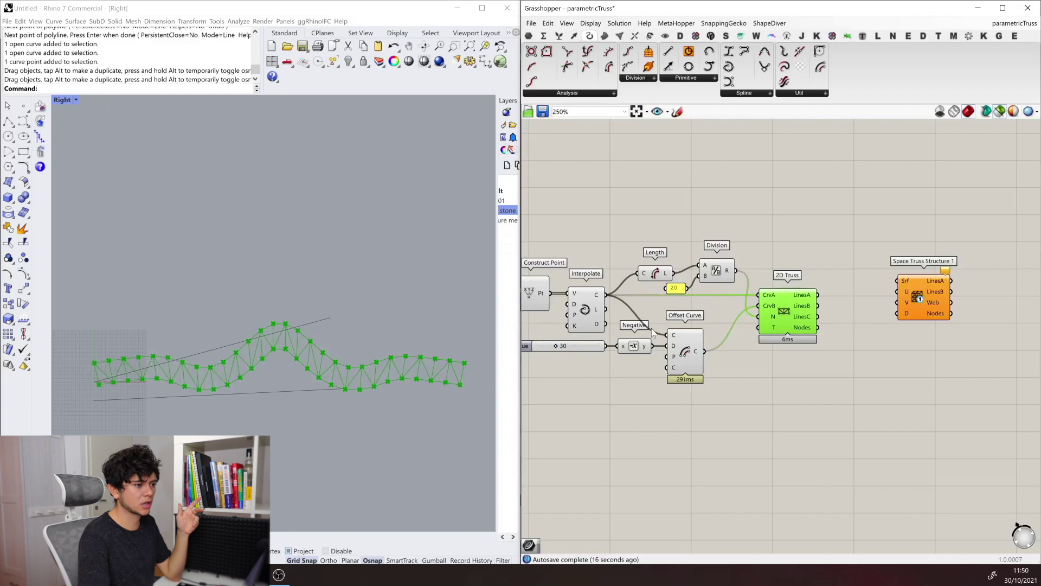
pyautogui.click(595, 315)
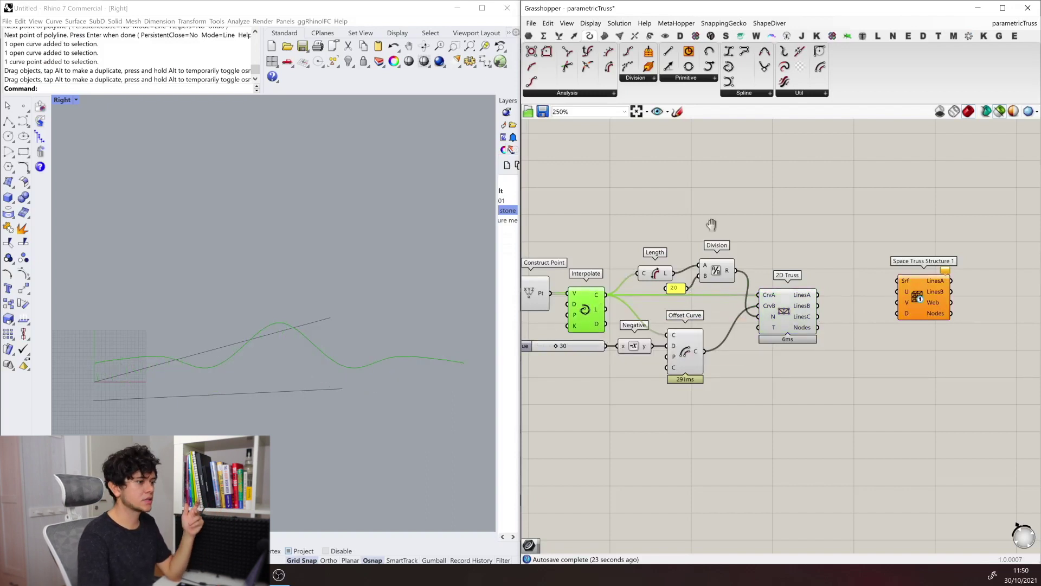
pyautogui.moveTo(672, 350); pyautogui.dragTo(811, 293, button='right')
pyautogui.scroll(-3, 945, 312)
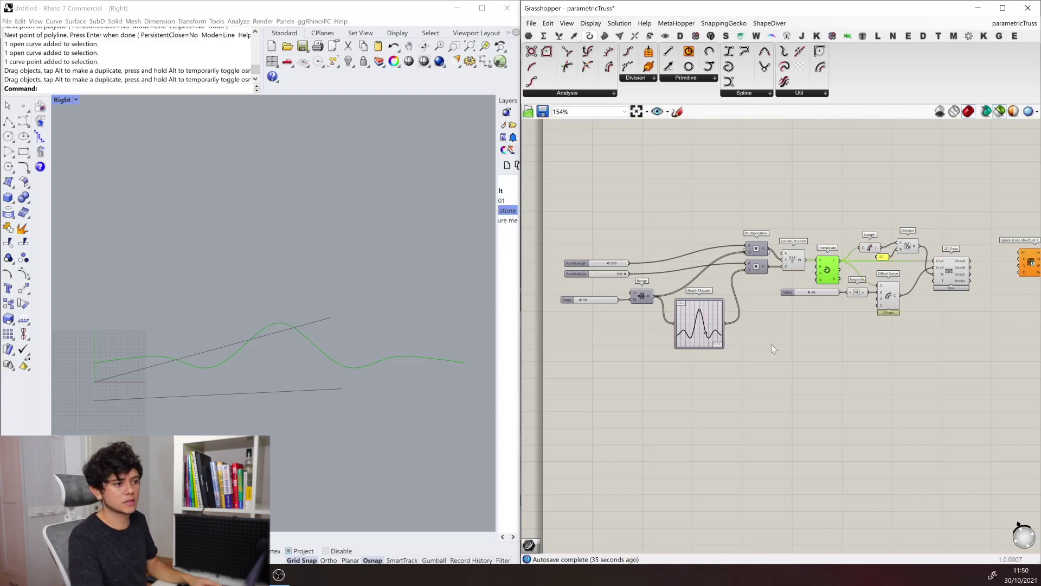
pyautogui.moveTo(559, 352); pyautogui.dragTo(812, 267)
pyautogui.keyDown('shift'); pyautogui.click(827, 268); pyautogui.keyUp('shift')
pyautogui.hotkey('ctrl', 'c')
pyautogui.hotkey('ctrl', 'v')
# - Change the duplicated Graph Mapper to a sine wave graph
pyautogui.rightClick(717, 391)
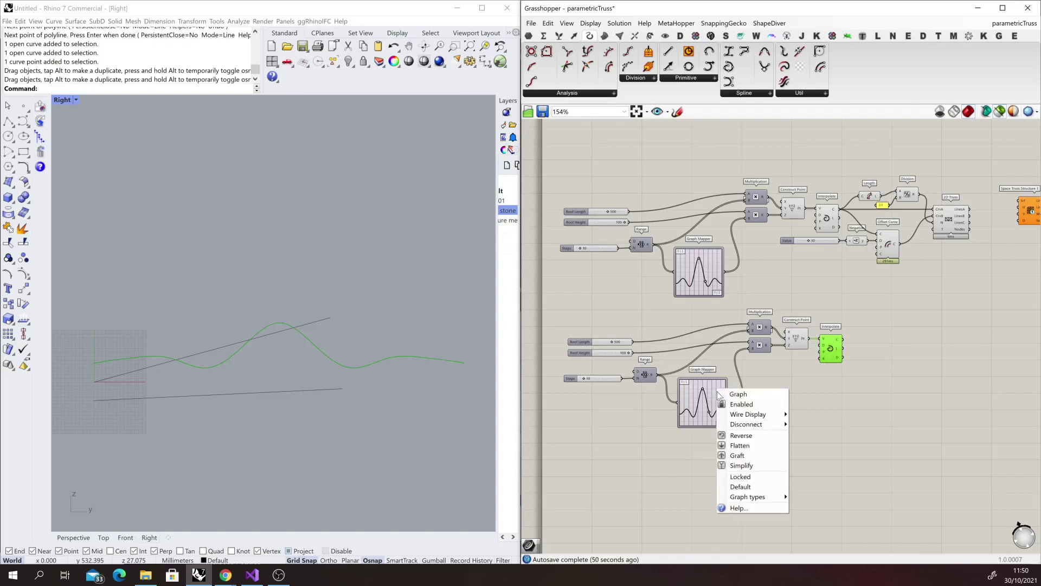
pyautogui.click(824, 500)
pyautogui.scroll(3, 529, 349)
pyautogui.scroll(-1, 529, 350)
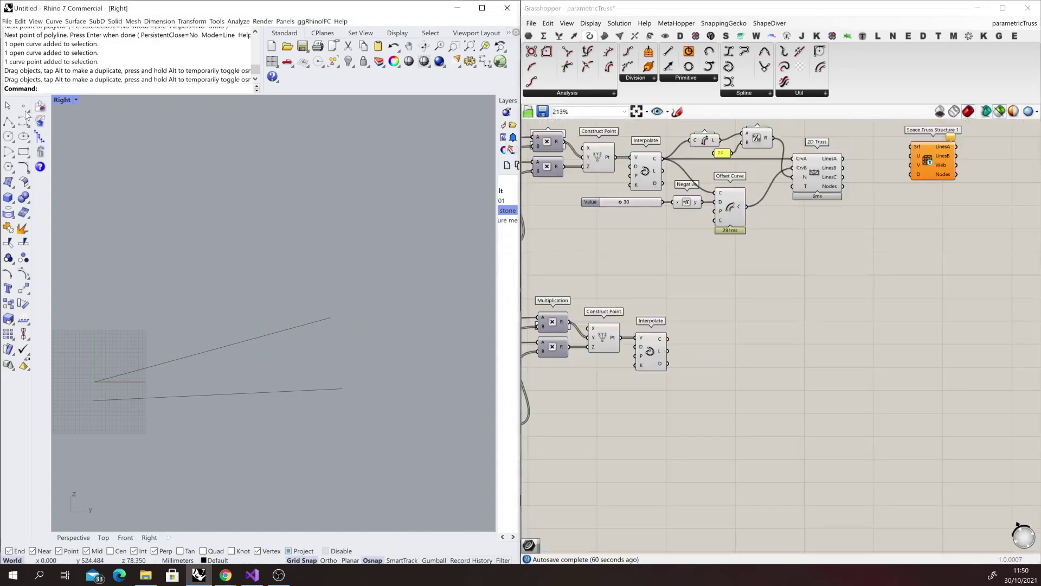
# - In the Perspective view, drive the duplicated Construct Point's X input with a Roof Length slider of 500 passed through a Negative component
pyautogui.click(73, 538)
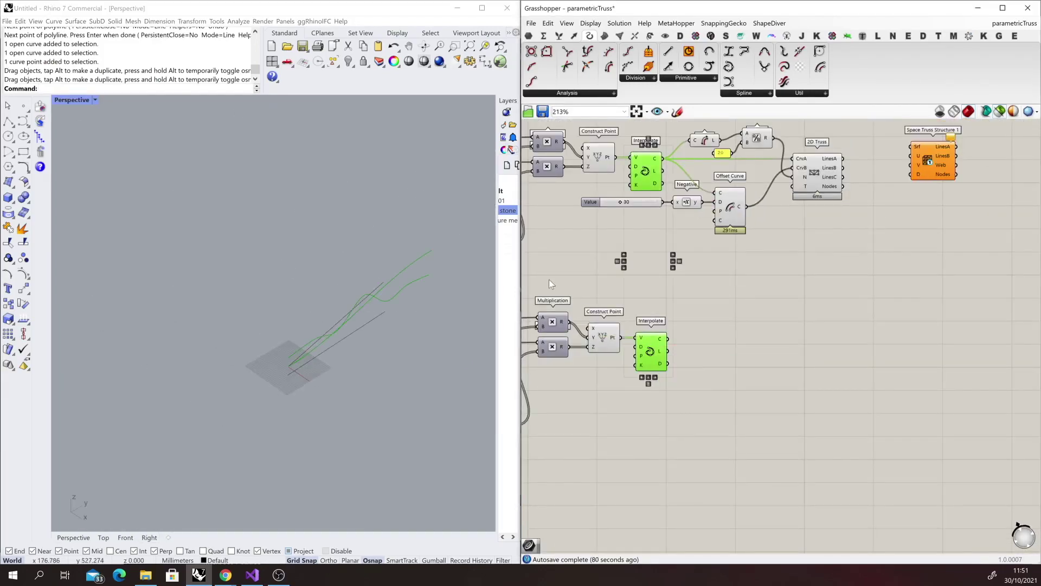
pyautogui.click(700, 412)
pyautogui.scroll(3, 829, 357)
pyautogui.moveTo(776, 291); pyautogui.dragTo(844, 320)
pyautogui.scroll(-1, 889, 342)
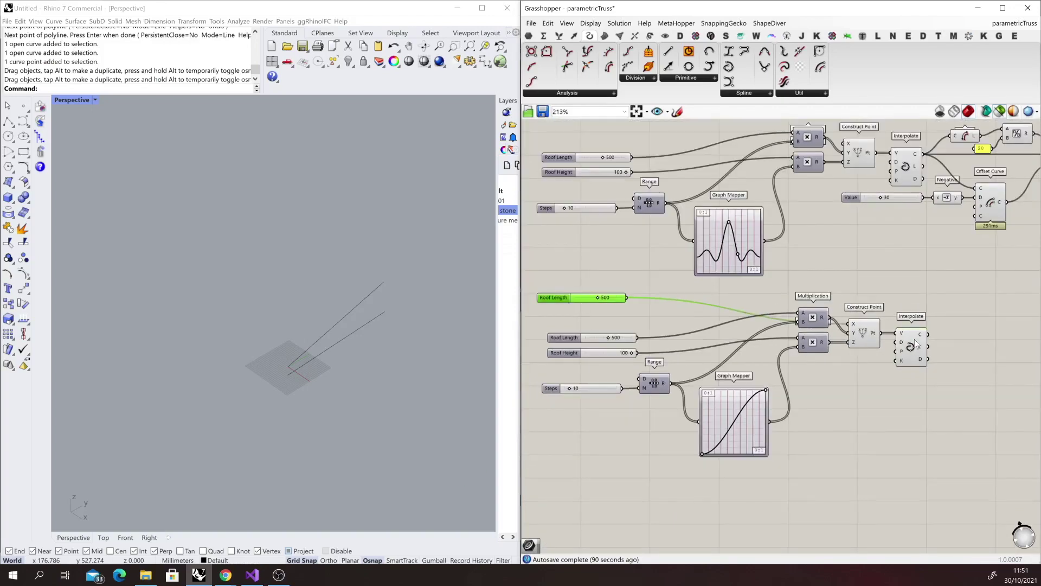
pyautogui.doubleClick(752, 296)
pyautogui.write('negat')
pyautogui.press('Return')
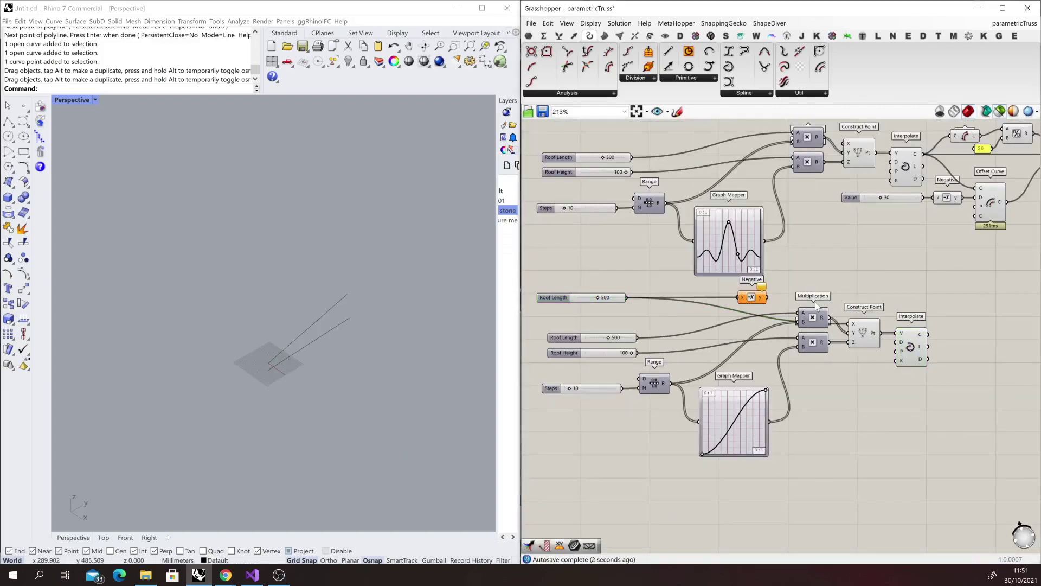
# - Add a Loft component, feed it both interpolated curves, and preview the resulting roof surface in the Perspective view
pyautogui.moveTo(908, 171); pyautogui.dragTo(731, 223, button='right')
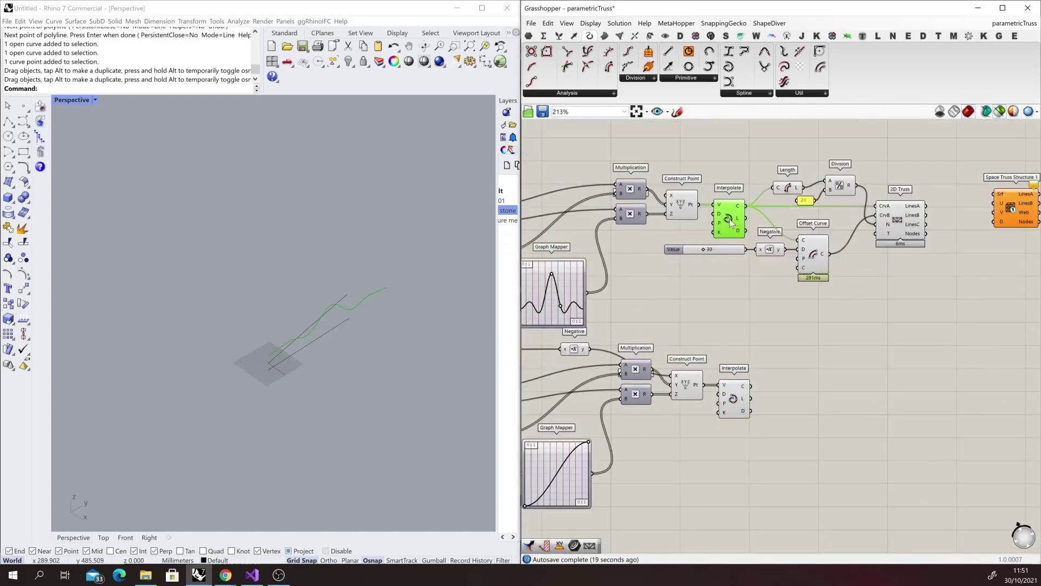
pyautogui.click(855, 352)
pyautogui.doubleClick(855, 349)
pyautogui.write('loft')
pyautogui.press('Return')
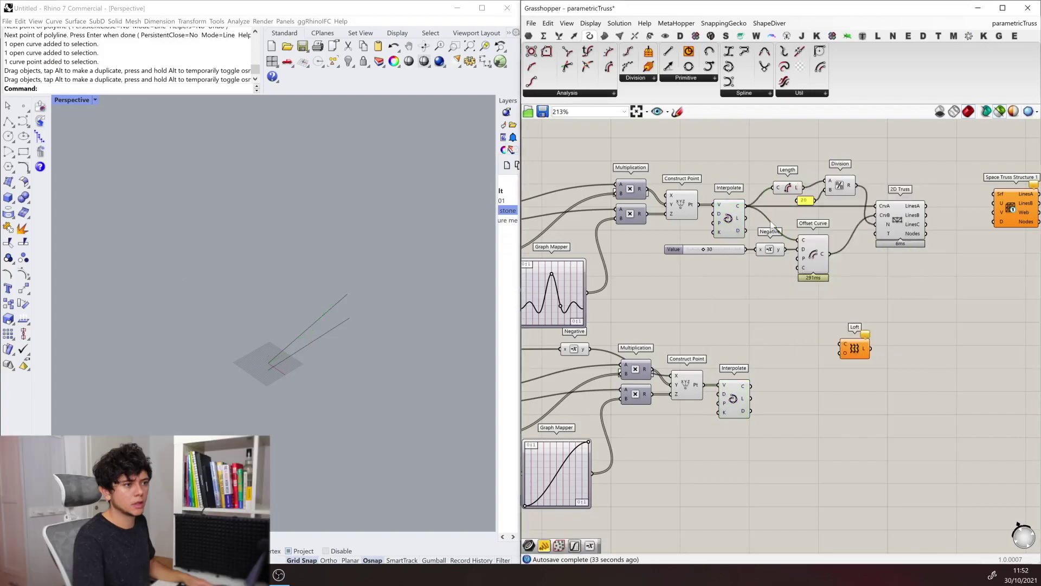
pyautogui.moveTo(841, 345); pyautogui.dragTo(746, 205)
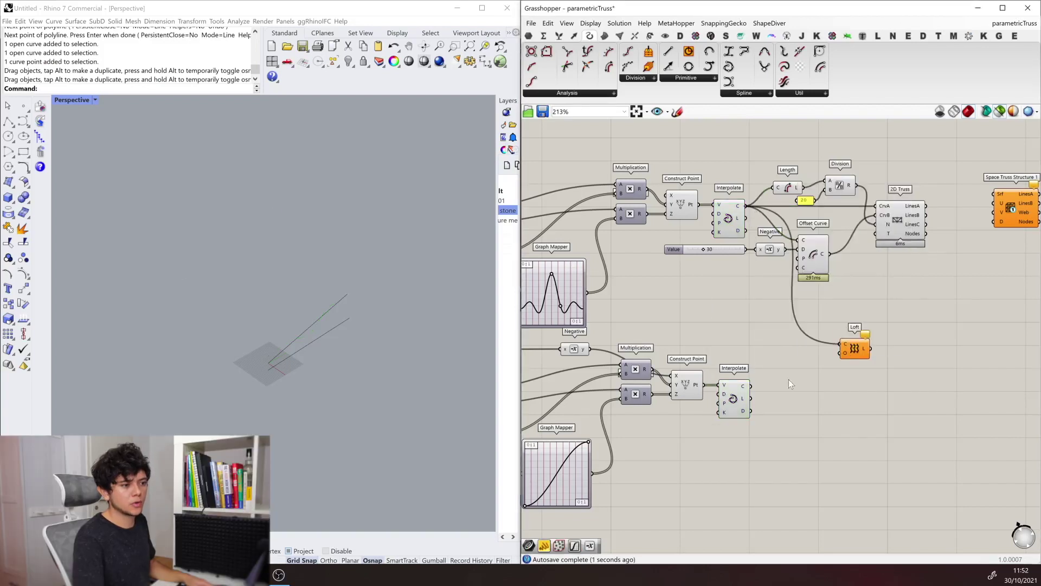
pyautogui.click(756, 387)
pyautogui.keyDown('shift'); pyautogui.moveTo(751, 385); pyautogui.dragTo(854, 350); pyautogui.keyUp('shift')
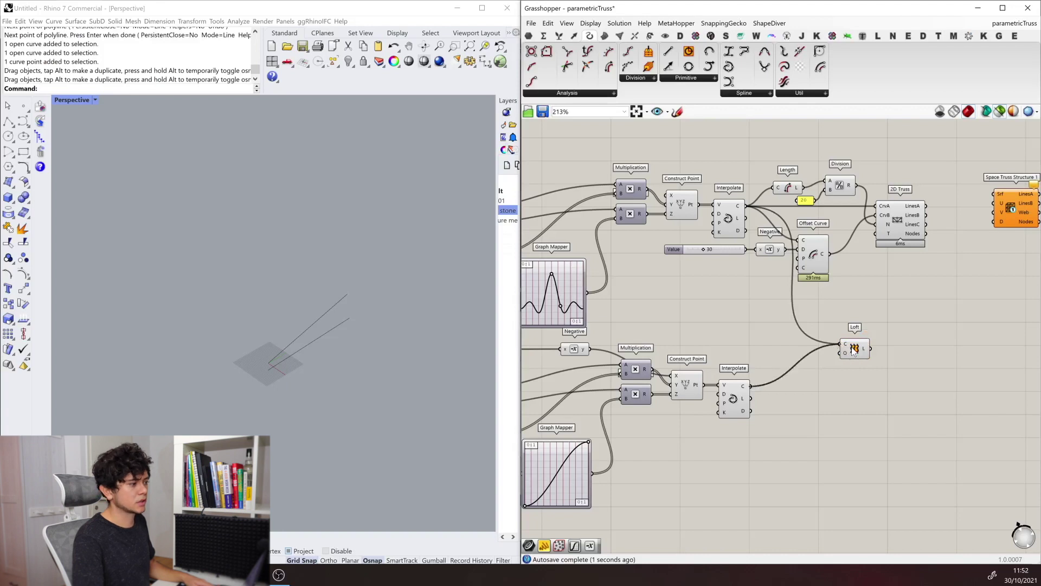
pyautogui.click(854, 350)
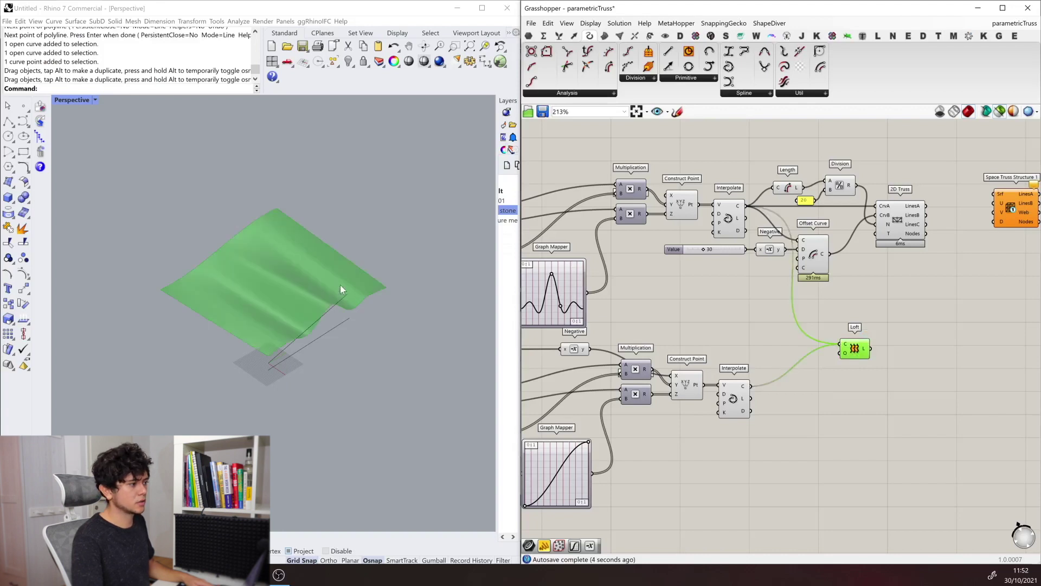
pyautogui.moveTo(340, 285)
pyautogui.mouseDown(button='right')
pyautogui.moveTo(367, 271)
pyautogui.moveTo(441, 271)
pyautogui.moveTo(331, 272)
pyautogui.mouseUp(button='right')
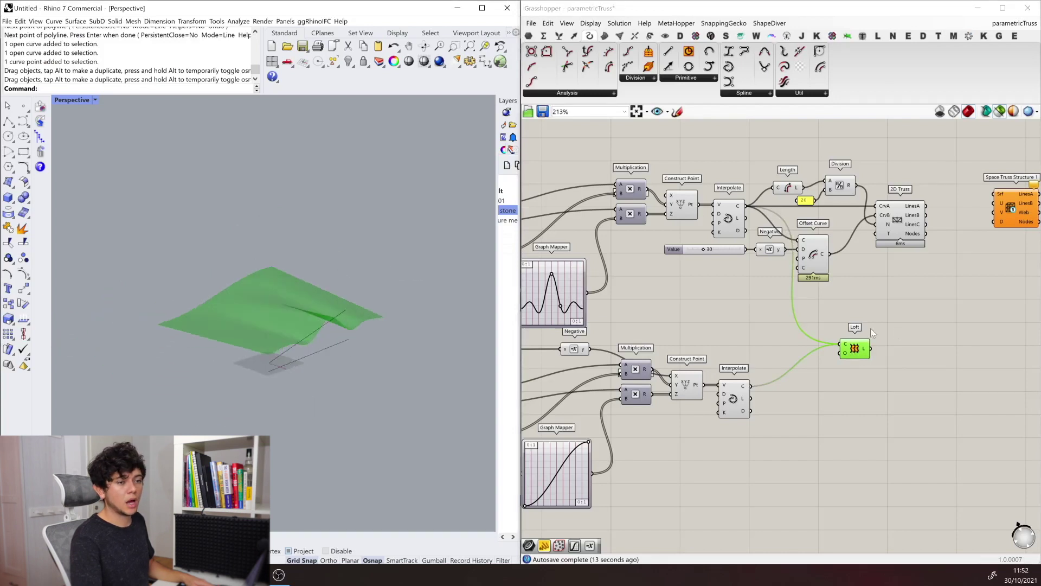
# - Feed the lofted surface into the Srf input of Space Truss Structure 1
pyautogui.moveTo(872, 329); pyautogui.dragTo(686, 329, button='right')
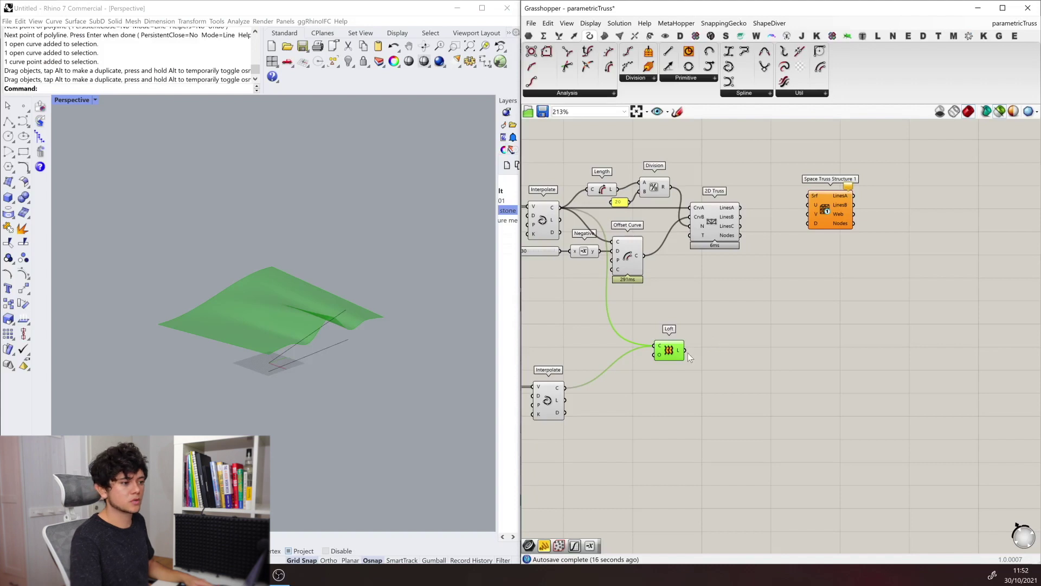
pyautogui.moveTo(685, 351); pyautogui.dragTo(713, 363)
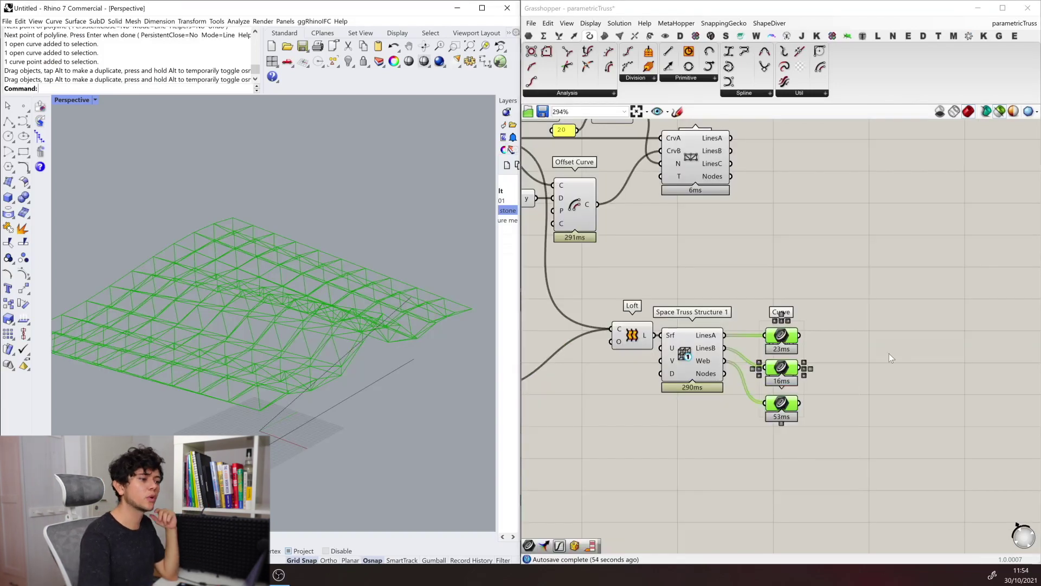
# - Reshape the second Graph Mapper's sine curve into a central peak by moving its upper end handle toward the middle of the graph
pyautogui.scroll(-2, 900, 350)
pyautogui.scroll(-3, 900, 350)
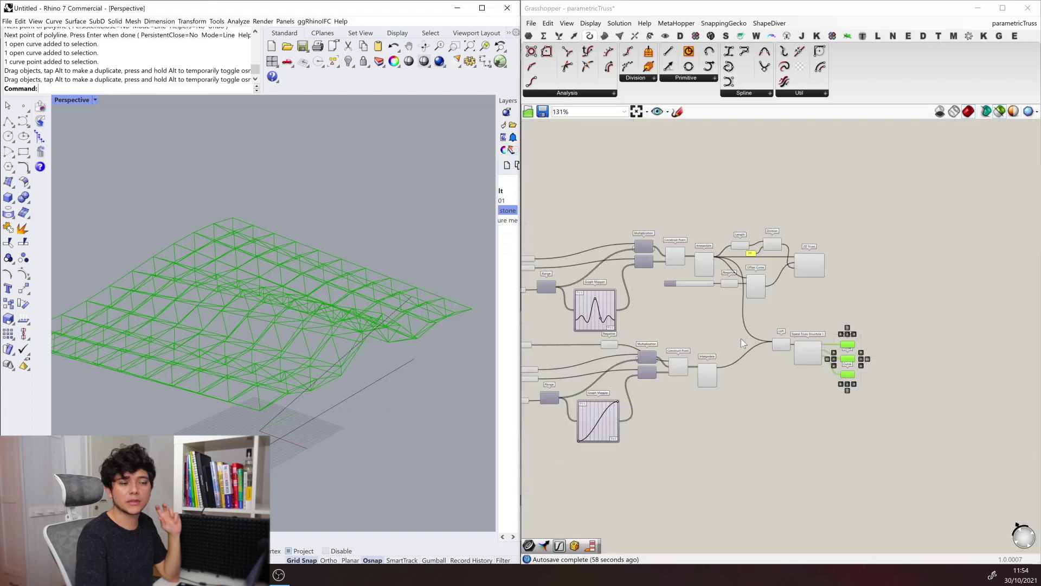
pyautogui.scroll(2, 726, 350)
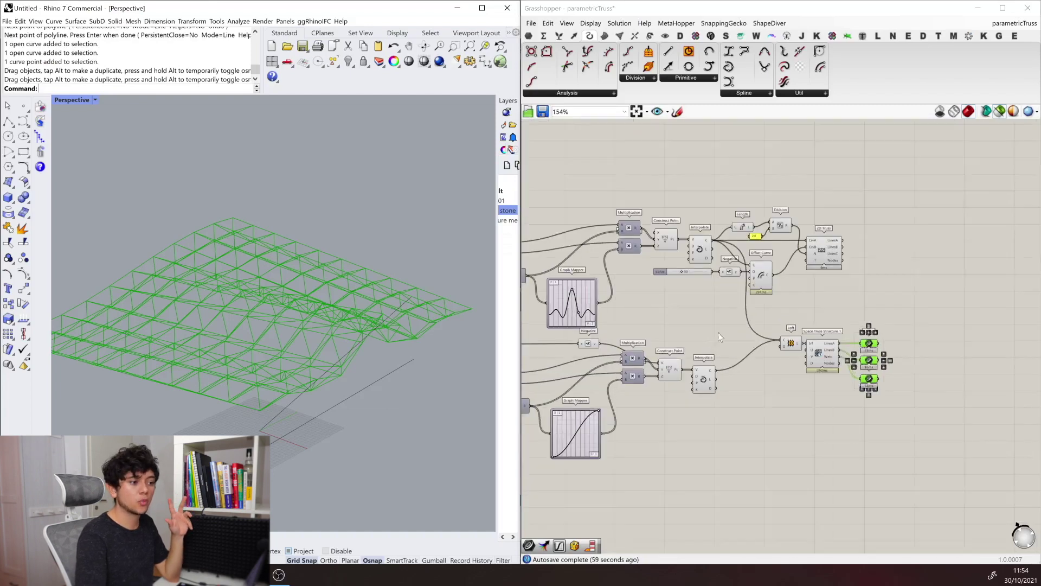
pyautogui.scroll(1, 867, 317)
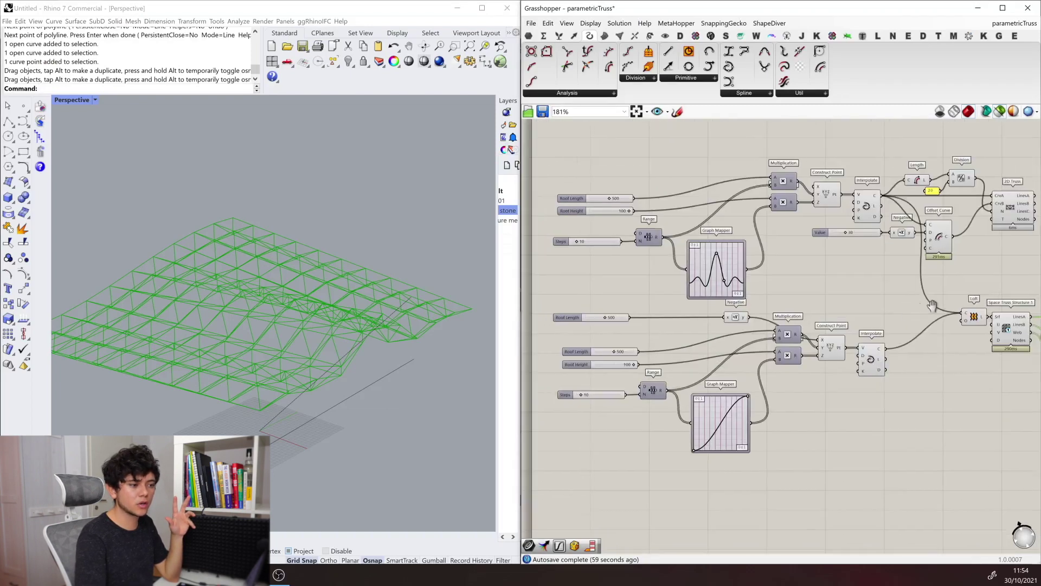
pyautogui.moveTo(597, 466); pyautogui.dragTo(790, 438, button='right')
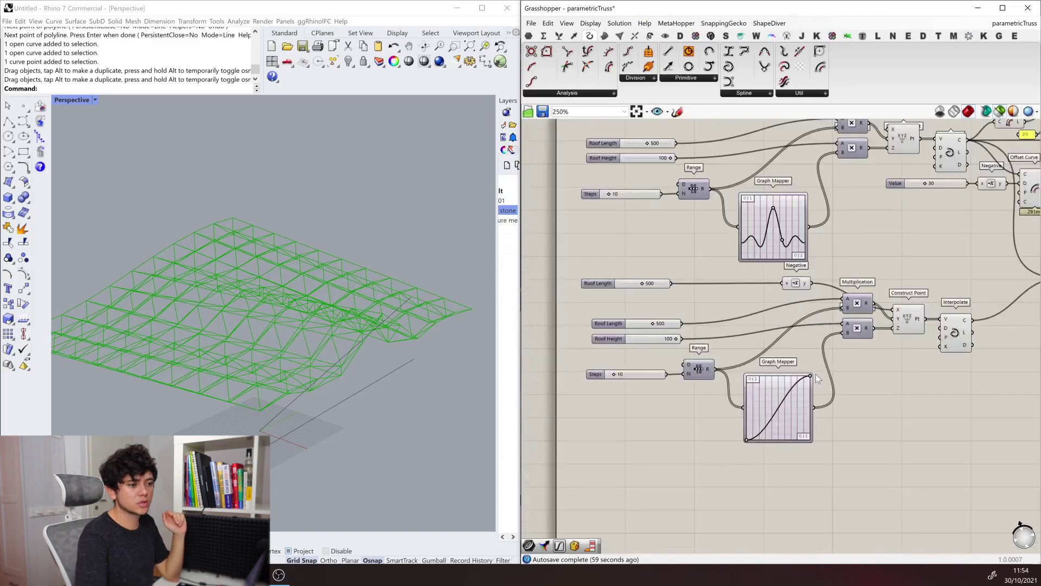
pyautogui.scroll(1, 816, 373)
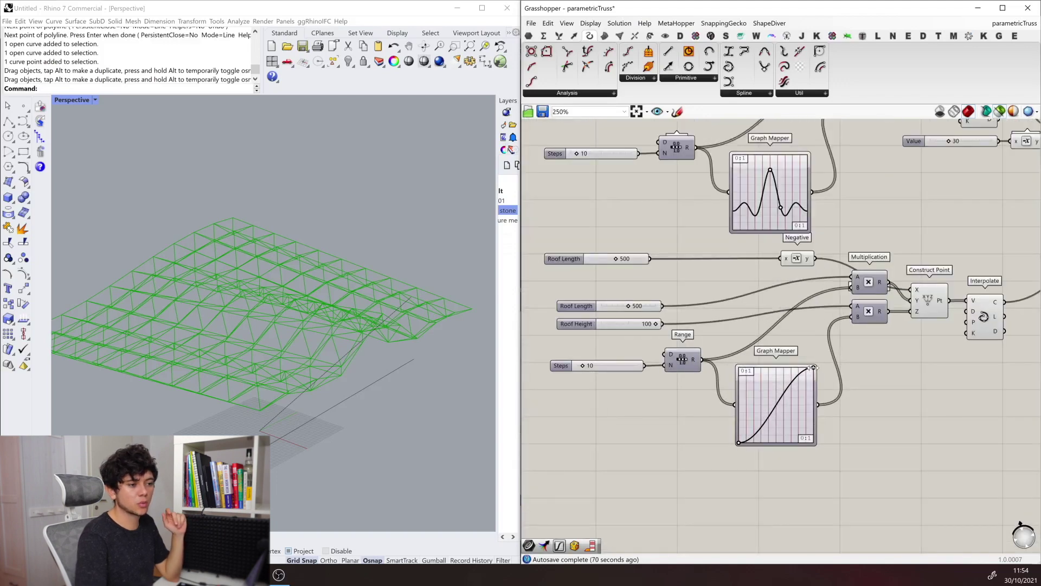
pyautogui.moveTo(813, 370)
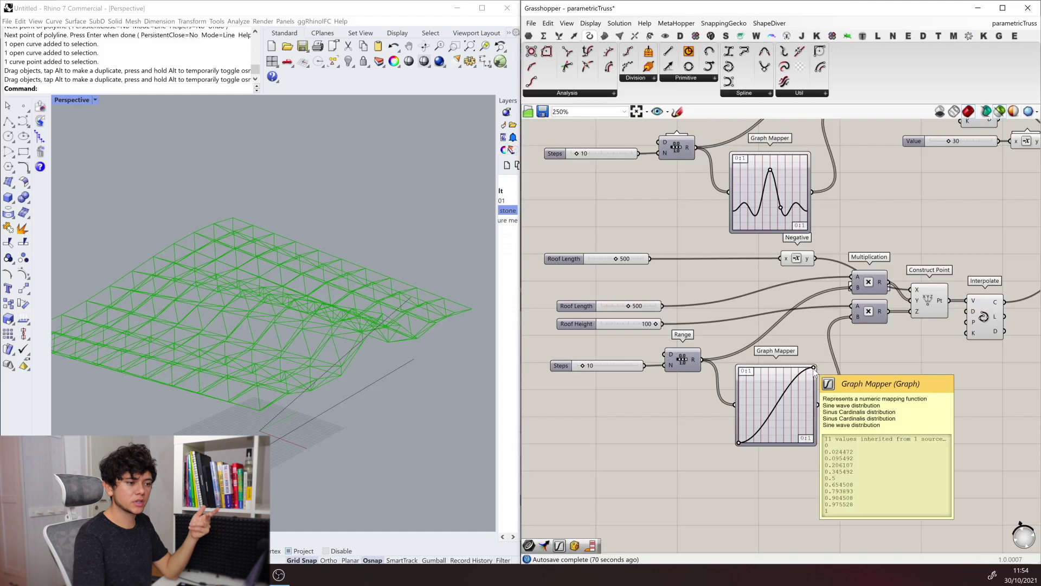
pyautogui.moveTo(804, 371); pyautogui.dragTo(770, 369)
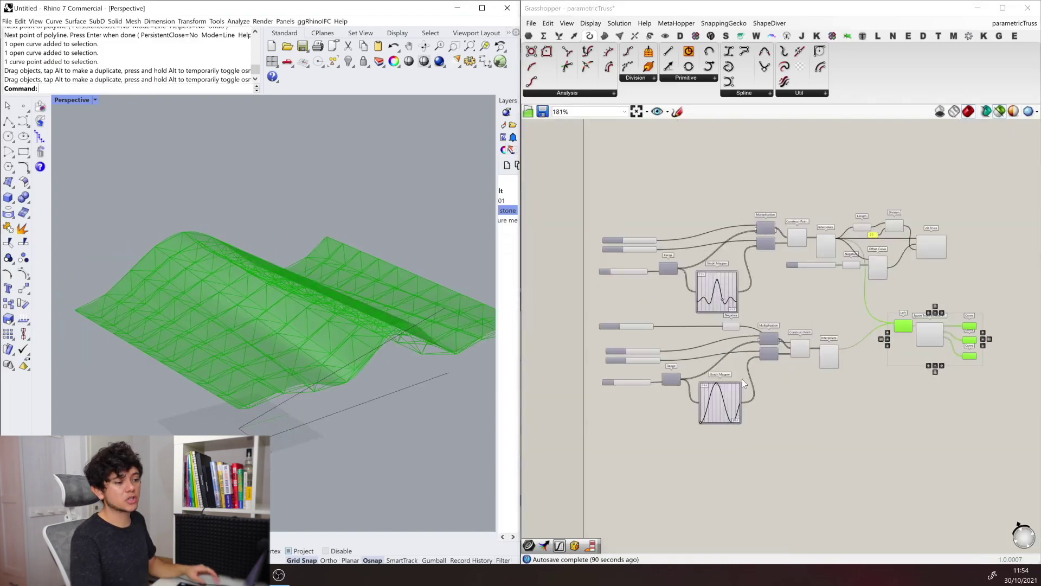
# - Preview the 2D Truss and Space Truss Structure 1 geometry in the Rhino viewport, first separately and together
pyautogui.scroll(3, 742, 378)
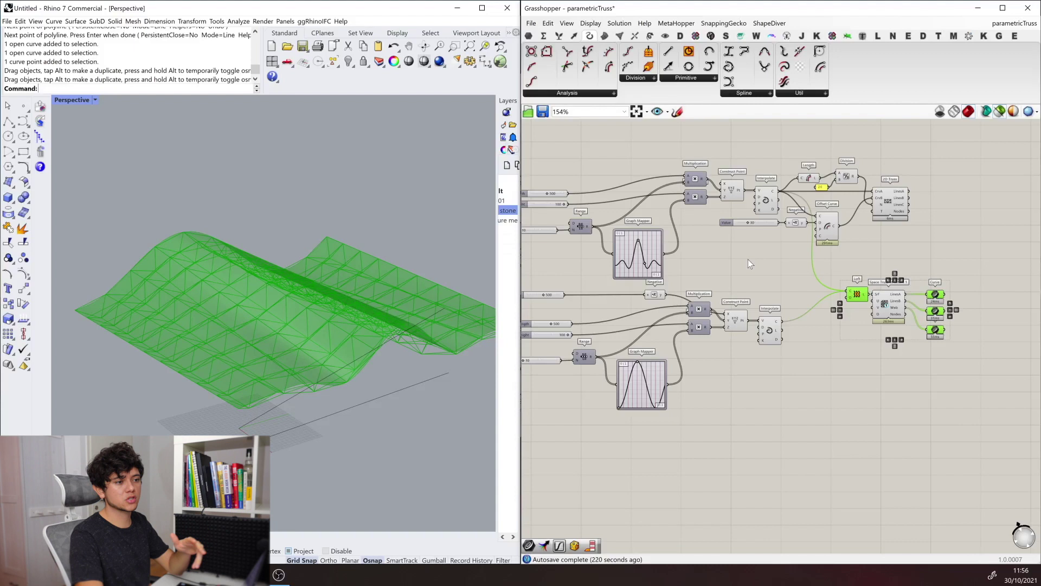
pyautogui.click(888, 196)
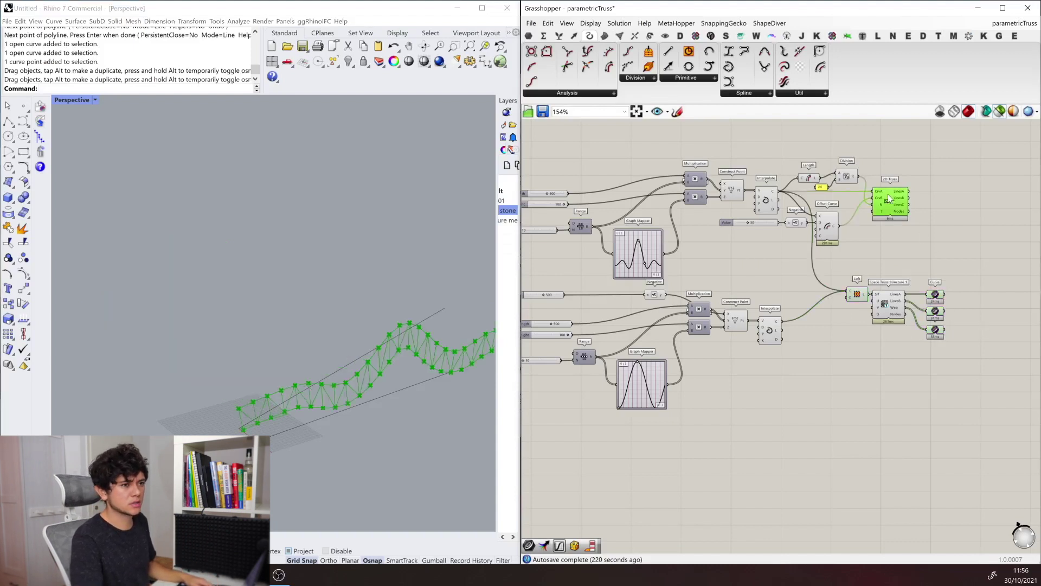
pyautogui.scroll(1, 985, 289)
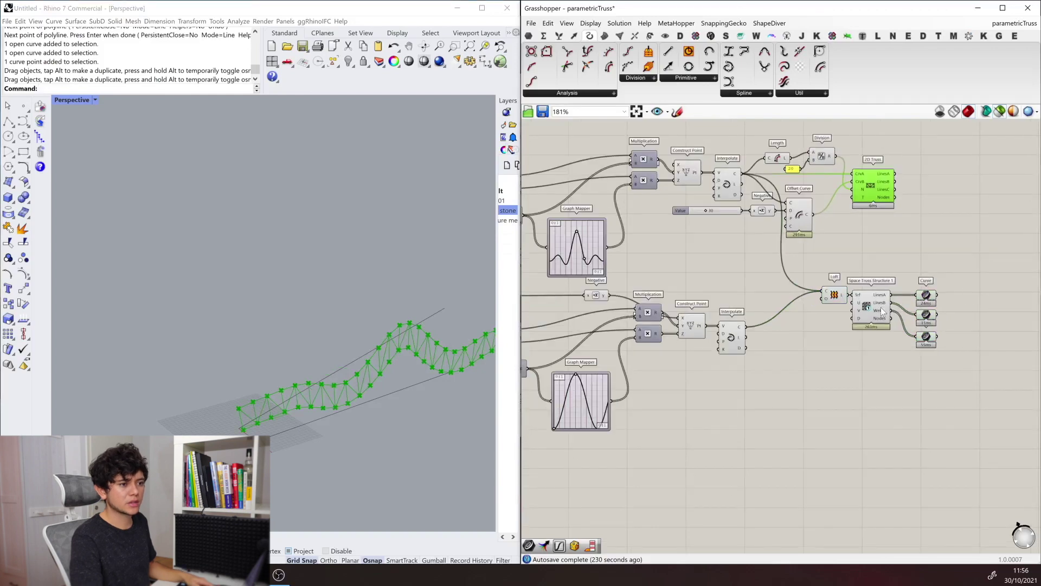
pyautogui.keyDown('shift'); pyautogui.click(866, 309); pyautogui.keyUp('shift')
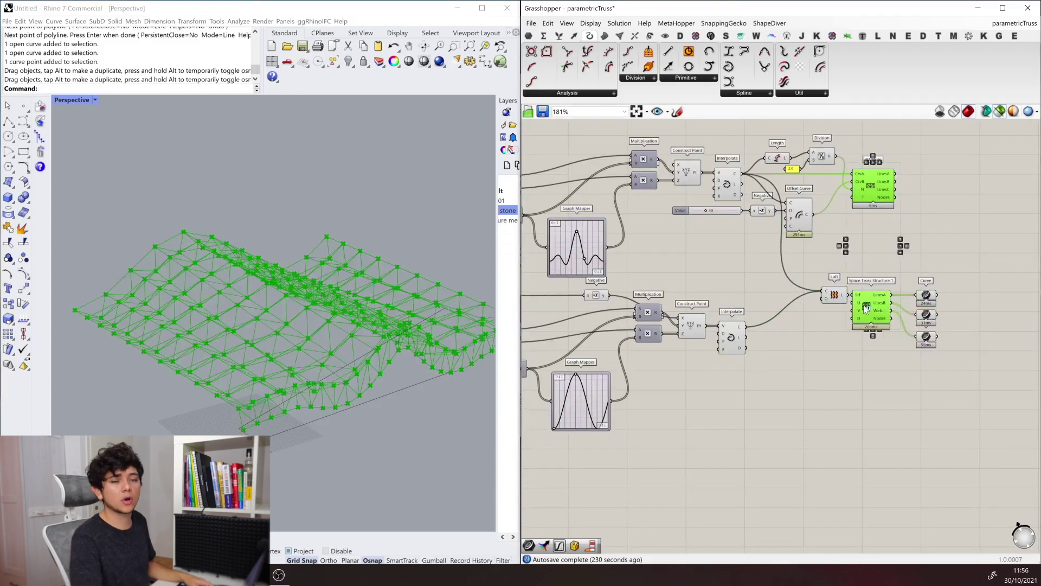
pyautogui.click(957, 199)
pyautogui.scroll(2, 956, 199)
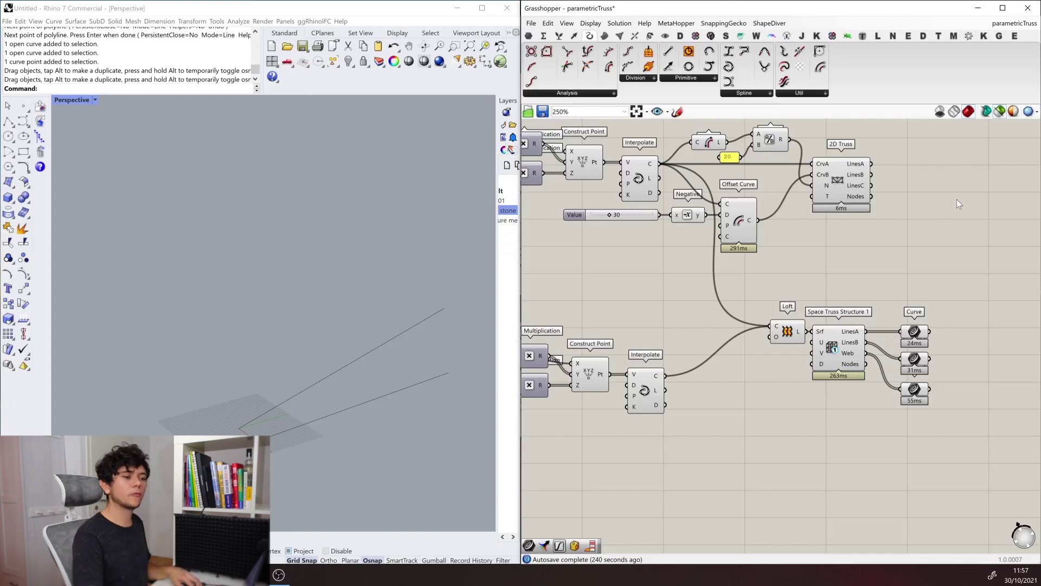
pyautogui.click(838, 184)
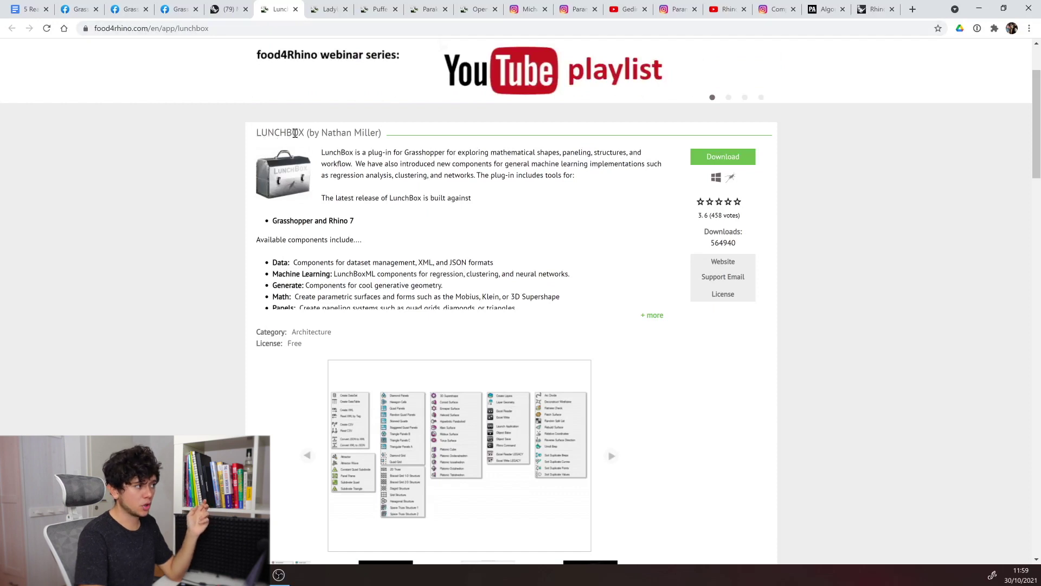
# - In the browser, review the LunchBox page on food4Rhino, covering its title, author, component overview and downloads
pyautogui.moveTo(256, 133); pyautogui.dragTo(298, 133)
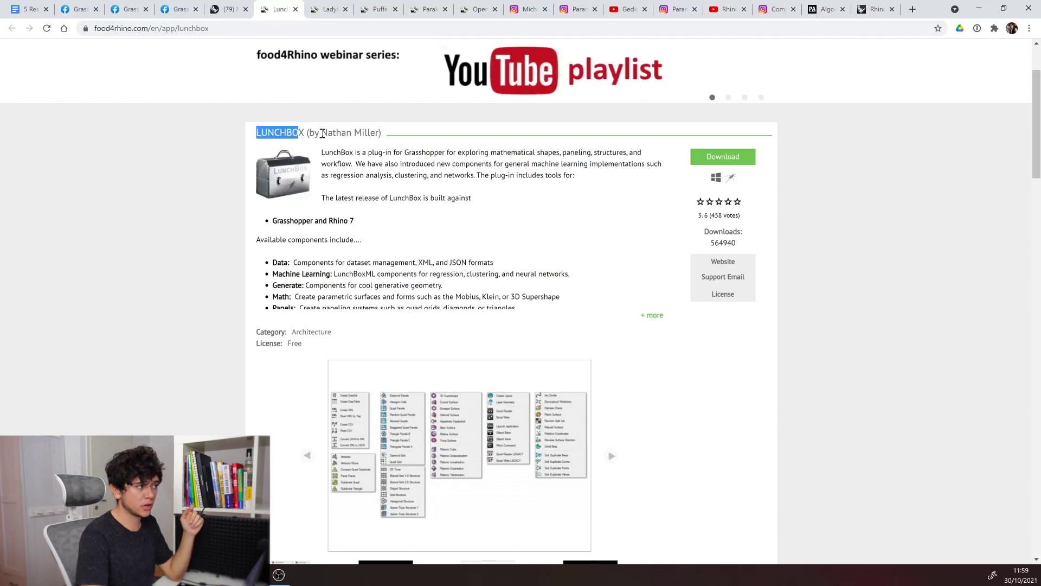
pyautogui.moveTo(323, 133); pyautogui.dragTo(381, 133)
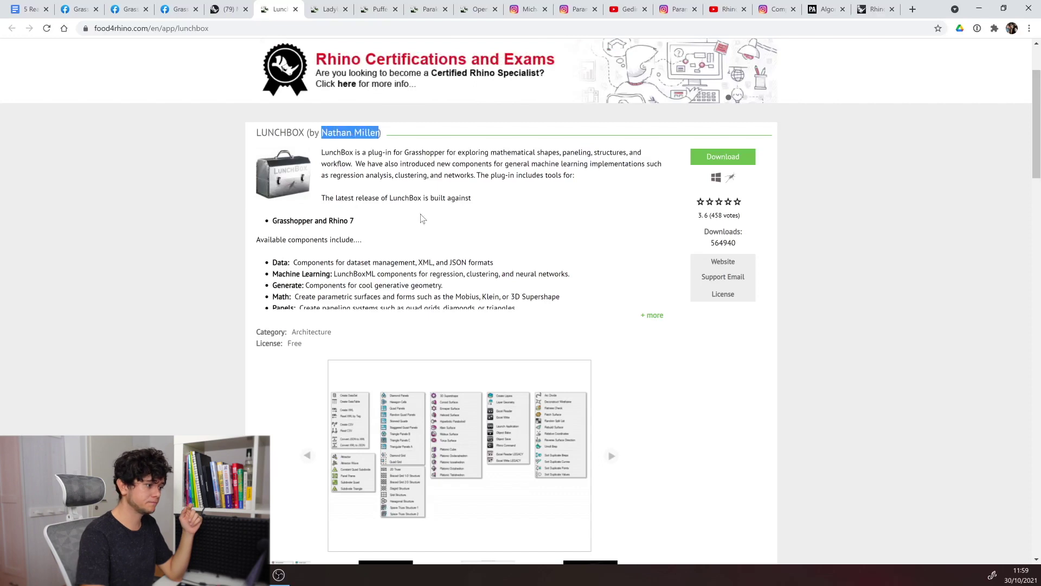
pyautogui.scroll(-1, 426, 134)
pyautogui.scroll(-2, 399, 263)
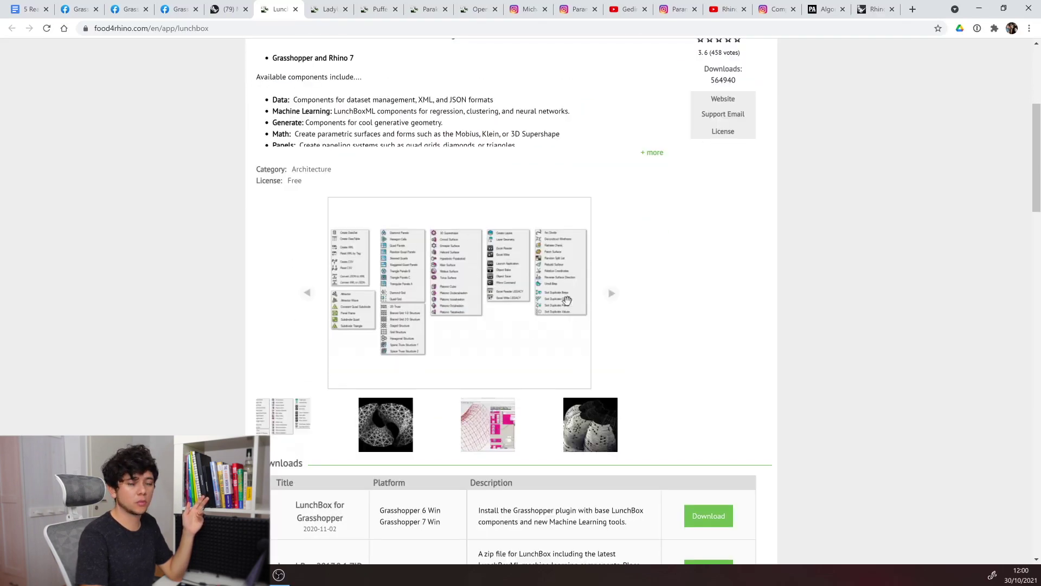
pyautogui.scroll(-1, 402, 258)
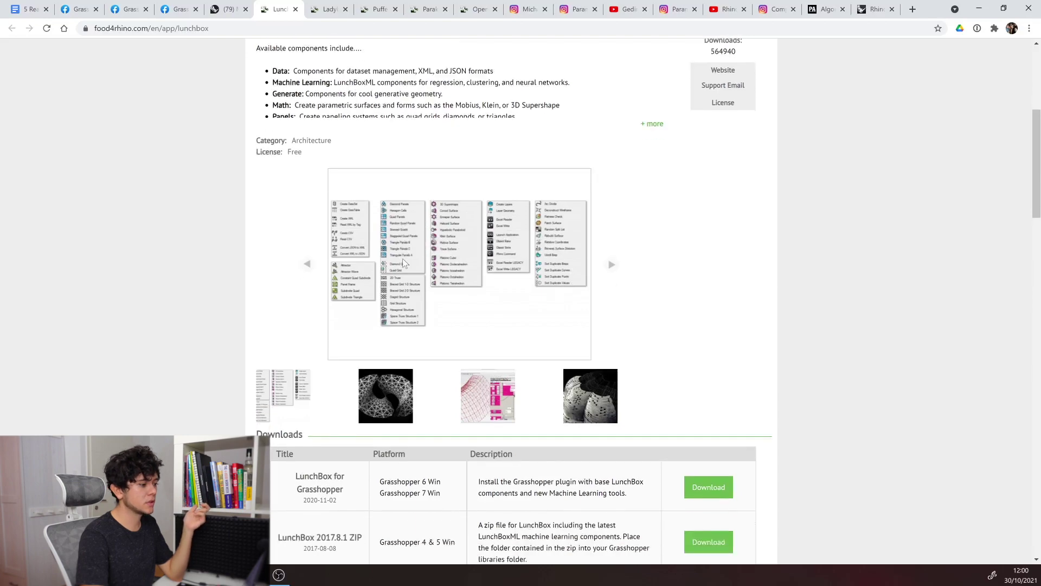
pyautogui.scroll(4, 379, 163)
# - View the food4Rhino pages for the Ladybug Tools and Pufferfish plug-ins
pyautogui.click(314, 10)
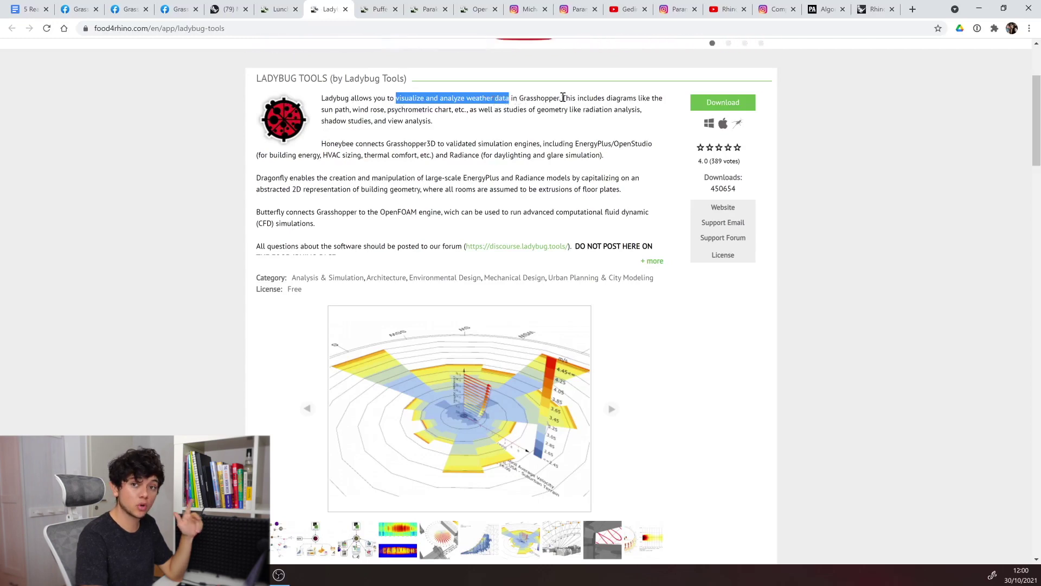
pyautogui.click(376, 9)
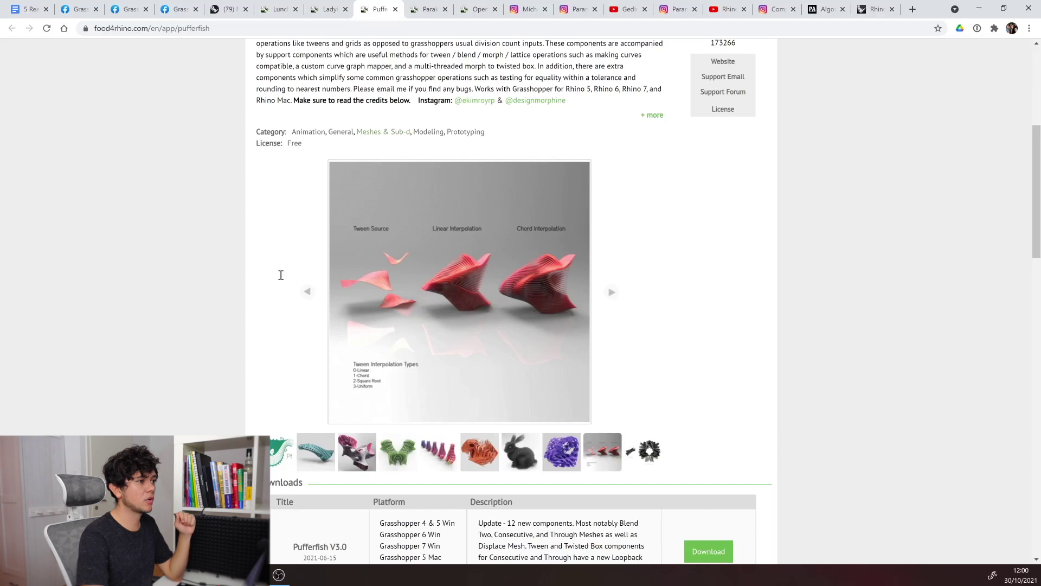
# - Review the Pufferfish description and downloads on food4Rhino, and view the Parakeet plug-in page with its image gallery
pyautogui.scroll(1, 280, 274)
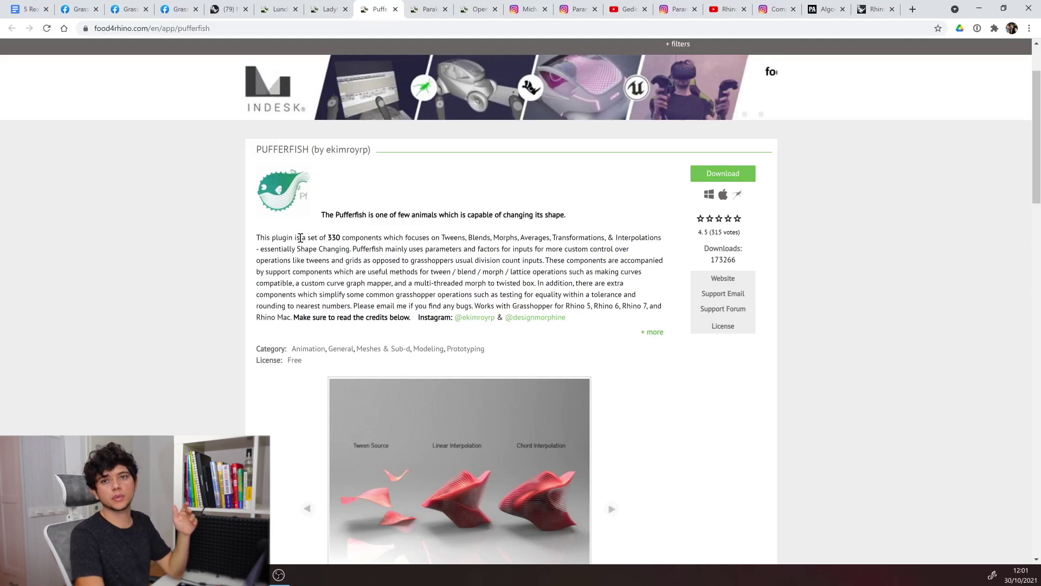
pyautogui.scroll(-6, 372, 272)
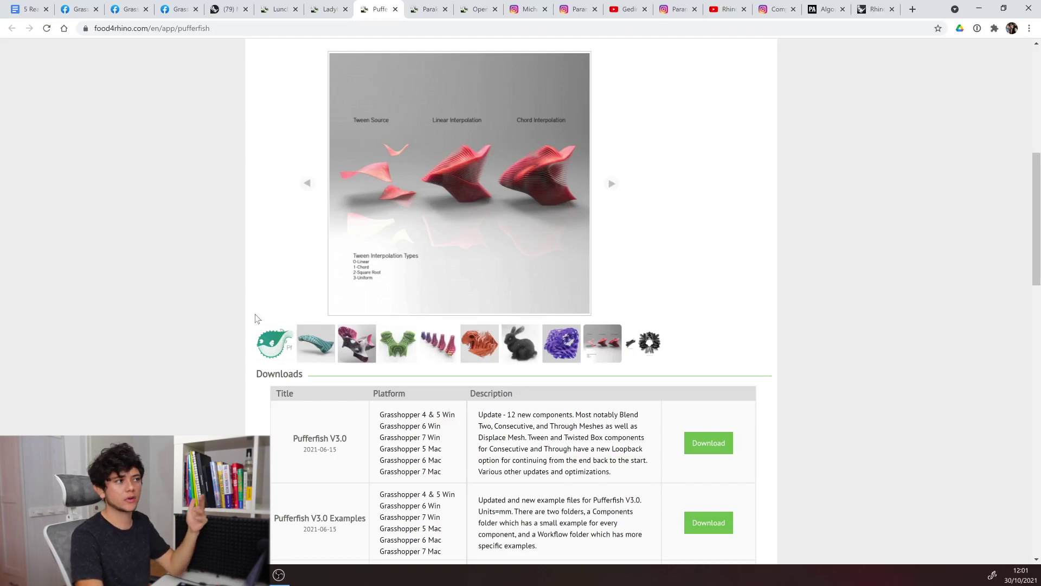
pyautogui.click(428, 11)
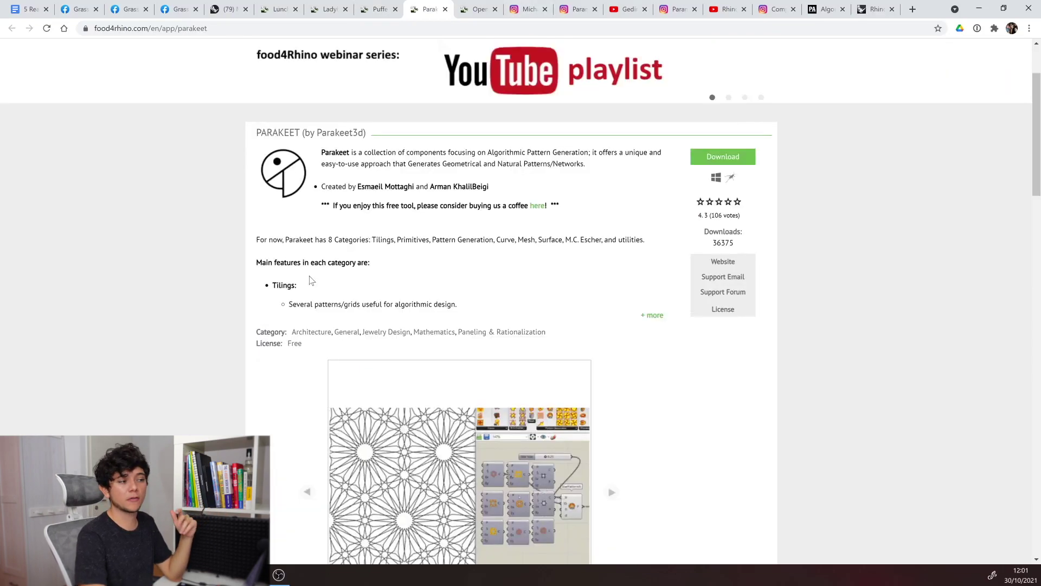
pyautogui.scroll(-4, 308, 277)
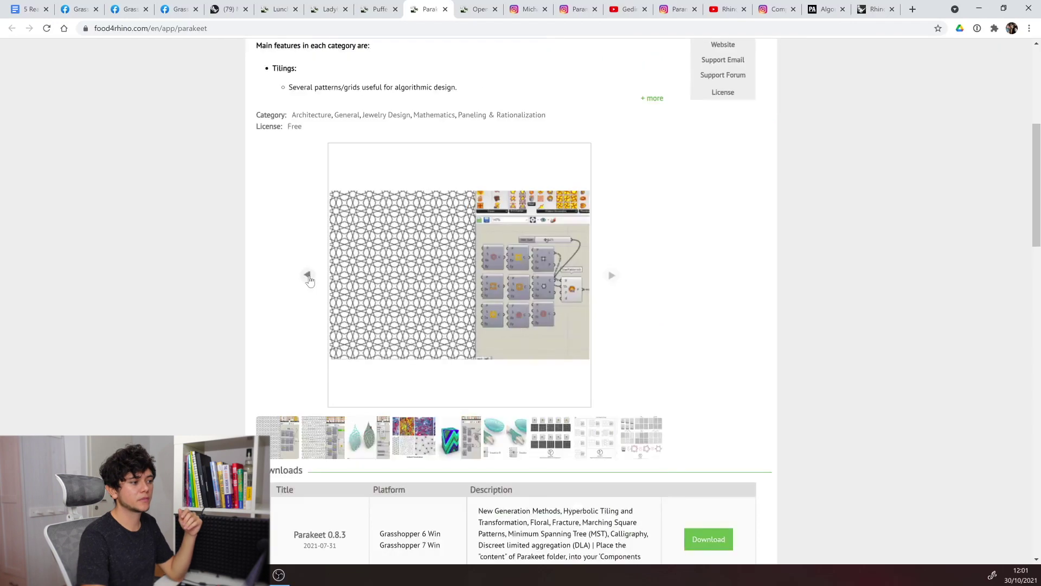
pyautogui.click(612, 275)
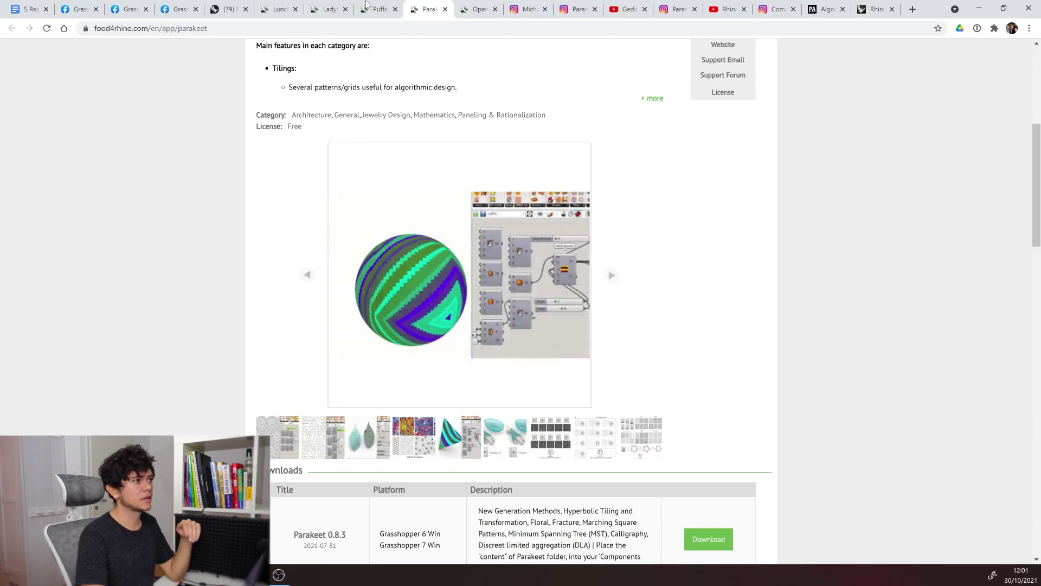
# - View the OpenNest page on food4Rhino and browse its gallery images
pyautogui.click(485, 8)
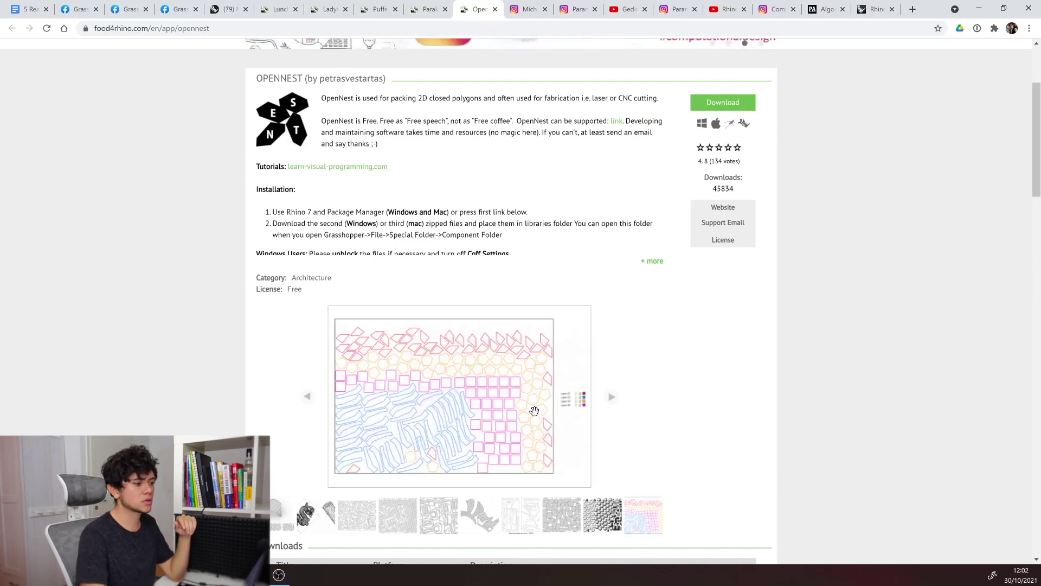
pyautogui.scroll(-1, 466, 434)
pyautogui.click(399, 459)
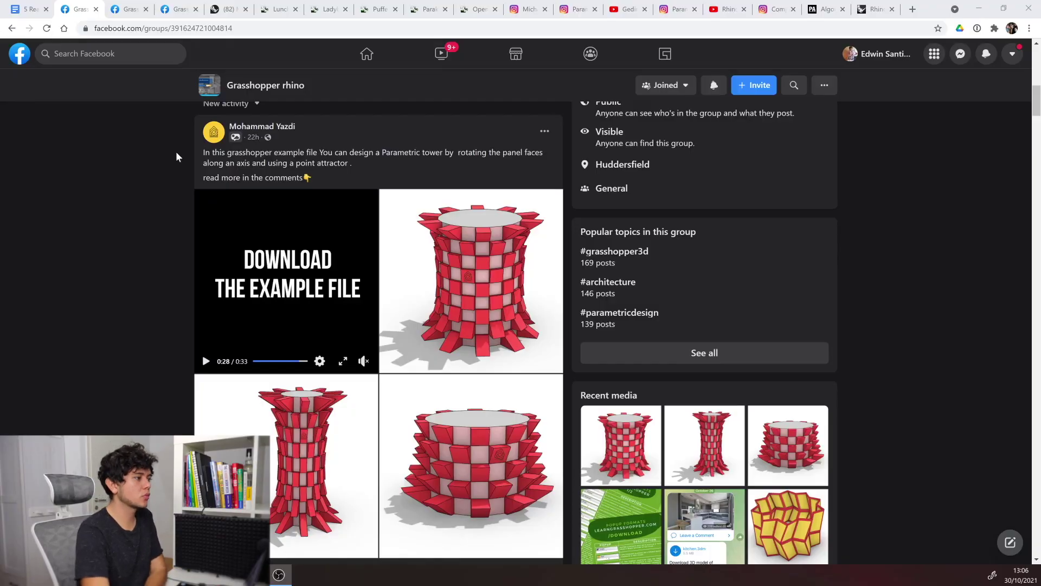
# - Browse the posts in the Grasshopper rhino Facebook group, covering the parametric tower, the Blender comparison and the pop-up shortcuts list
pyautogui.scroll(-1, 87, 244)
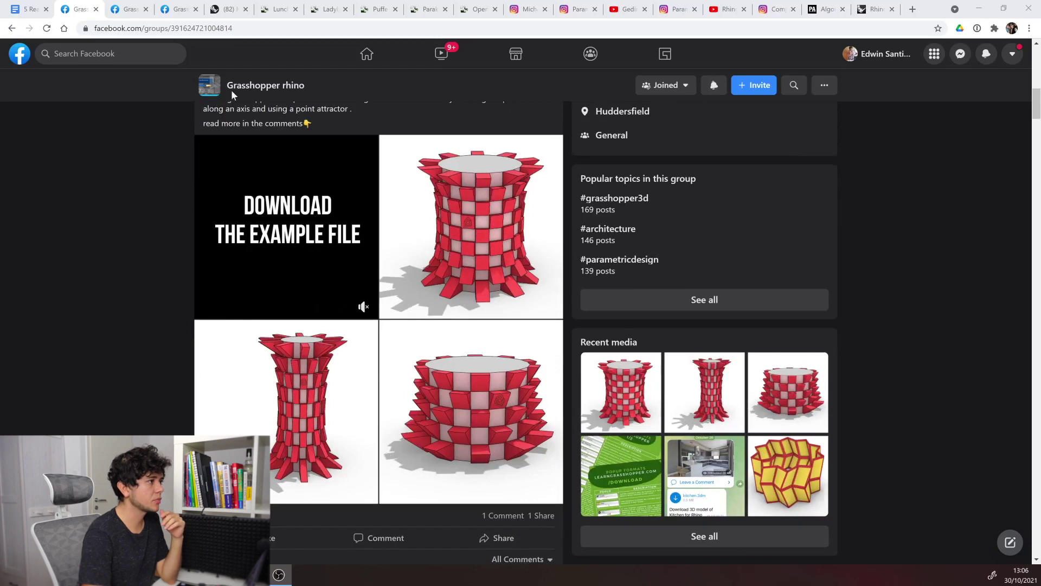
pyautogui.scroll(1, 247, 93)
pyautogui.scroll(-1, 119, 247)
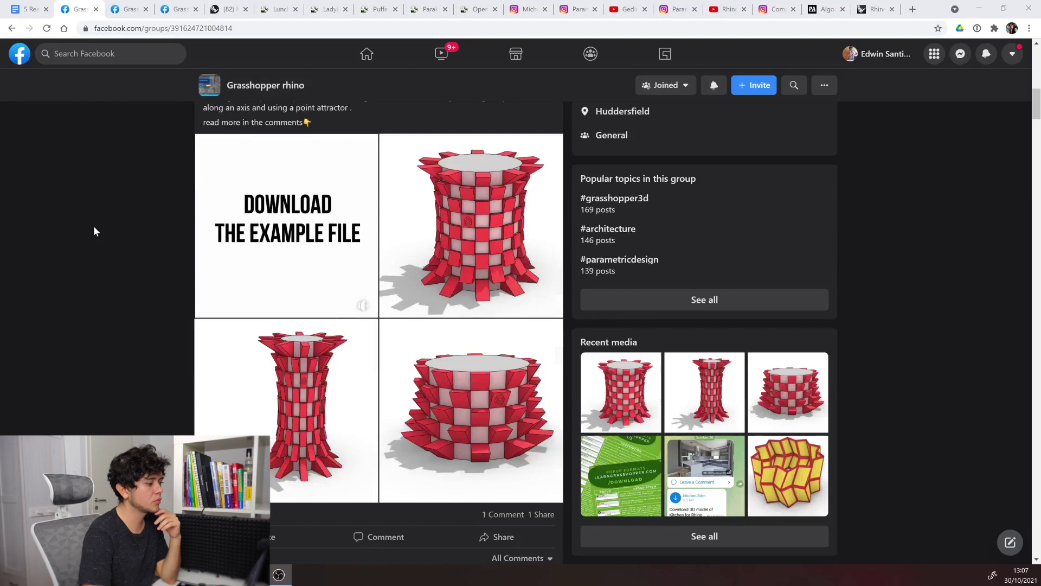
pyautogui.scroll(-8, 93, 228)
pyautogui.scroll(-5, 94, 231)
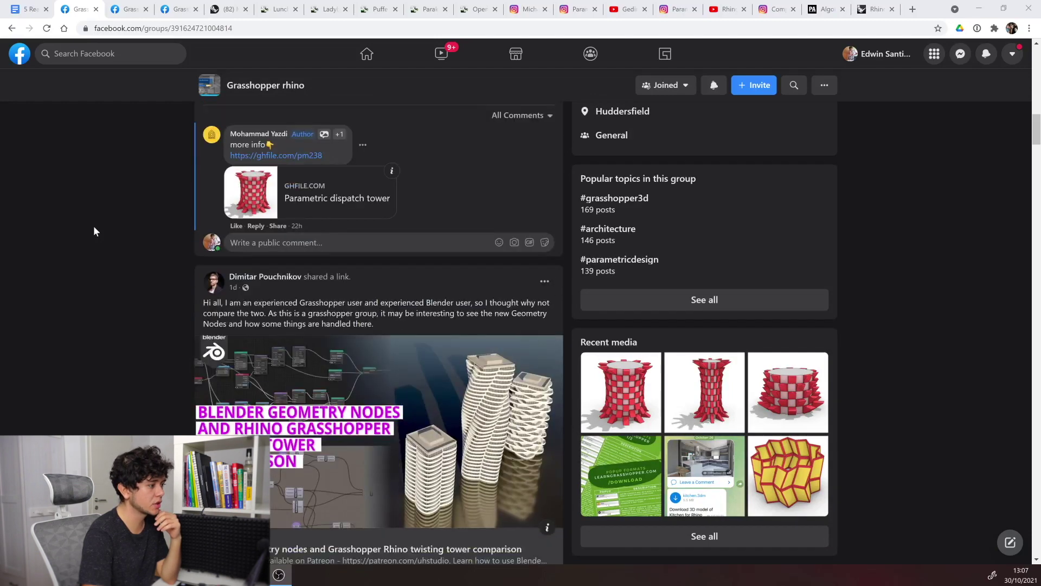
pyautogui.scroll(-4, 94, 231)
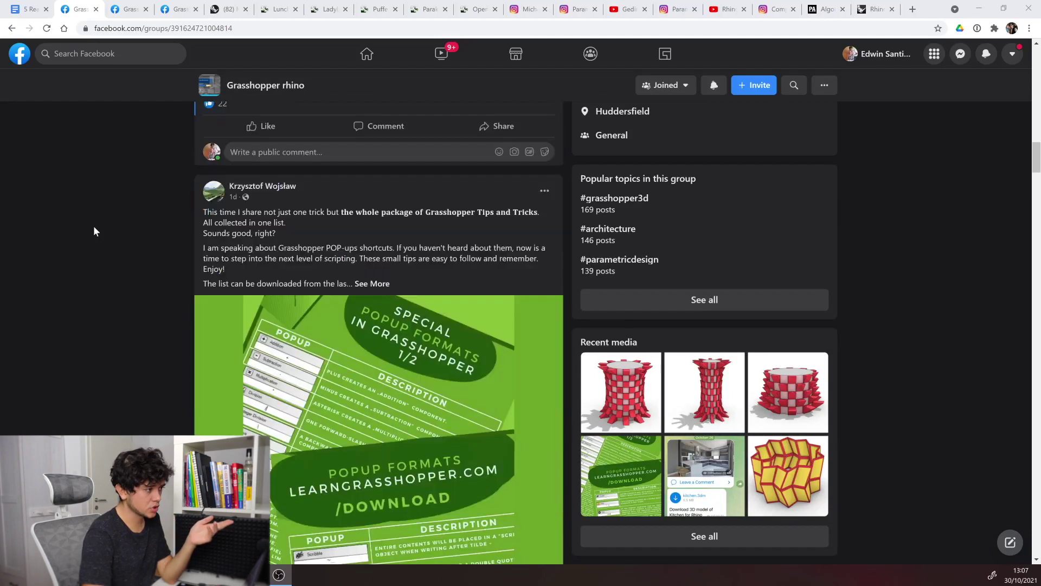
pyautogui.scroll(-1, 93, 231)
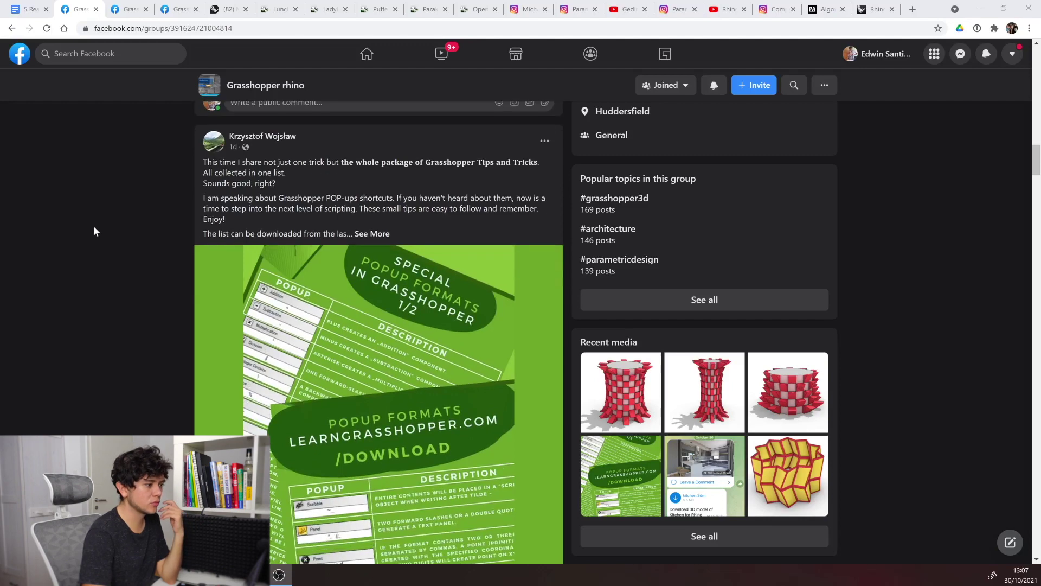
pyautogui.scroll(-1, 93, 231)
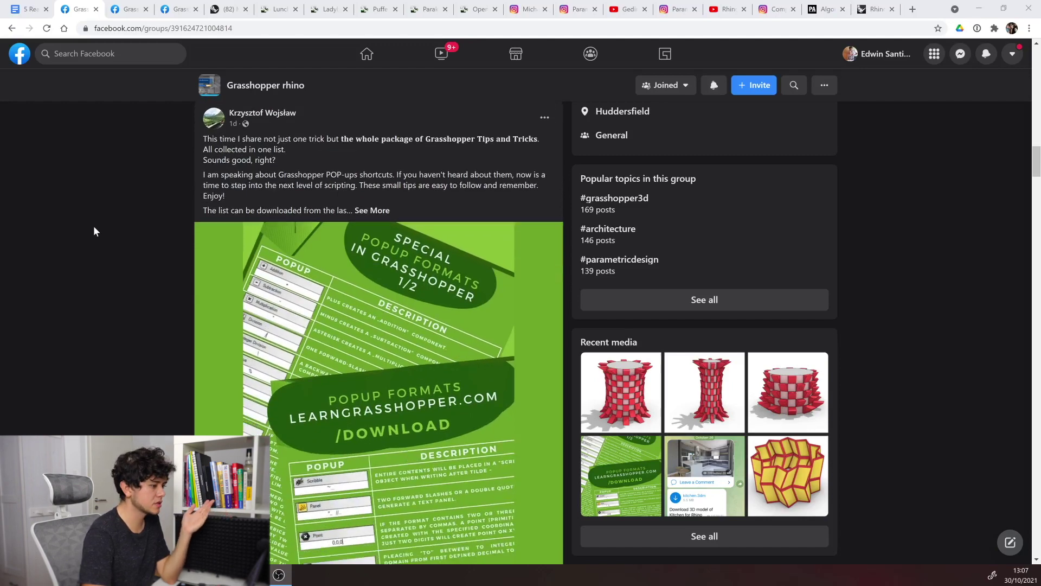
# - View the Grasshopper Parametric Tutorials group and examine the Voronoi division question and its comments in the Grasshopper tutorials group
pyautogui.hotkey('ctrl', 'Tab')
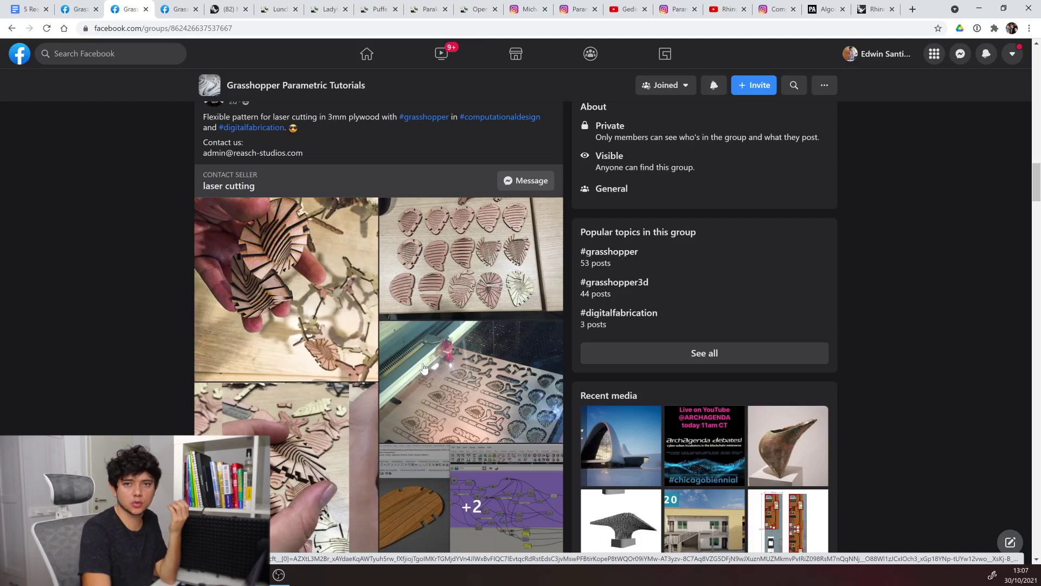
pyautogui.hotkey('ctrl', 'Tab')
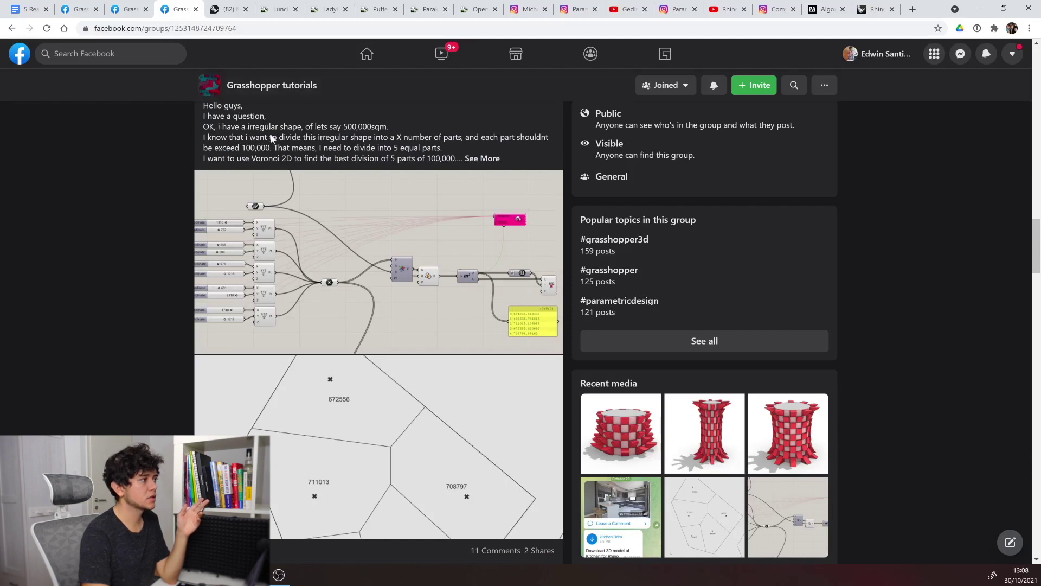
pyautogui.scroll(1, 283, 170)
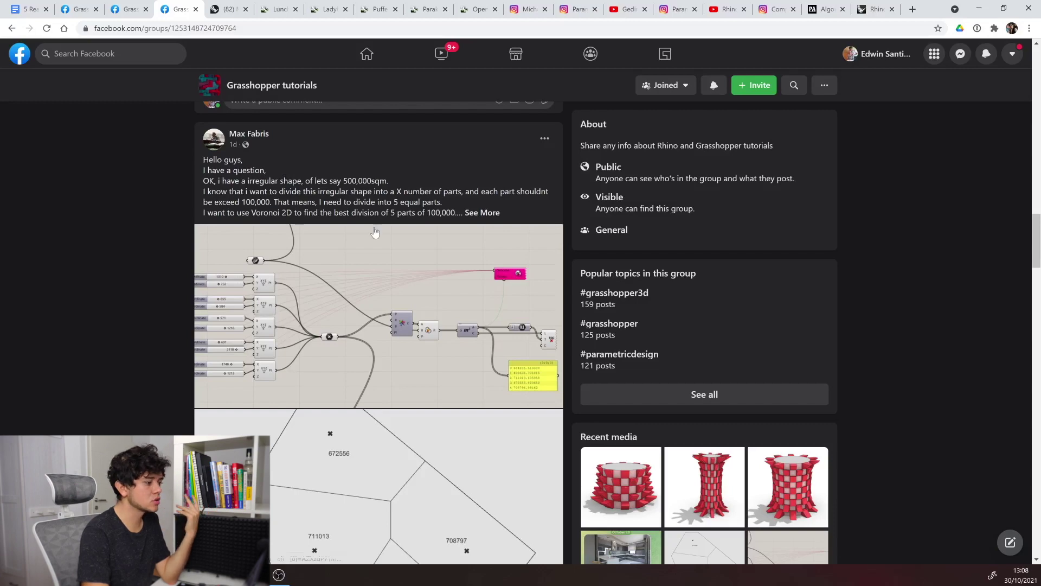
pyautogui.scroll(-3, 374, 232)
pyautogui.scroll(4, 309, 282)
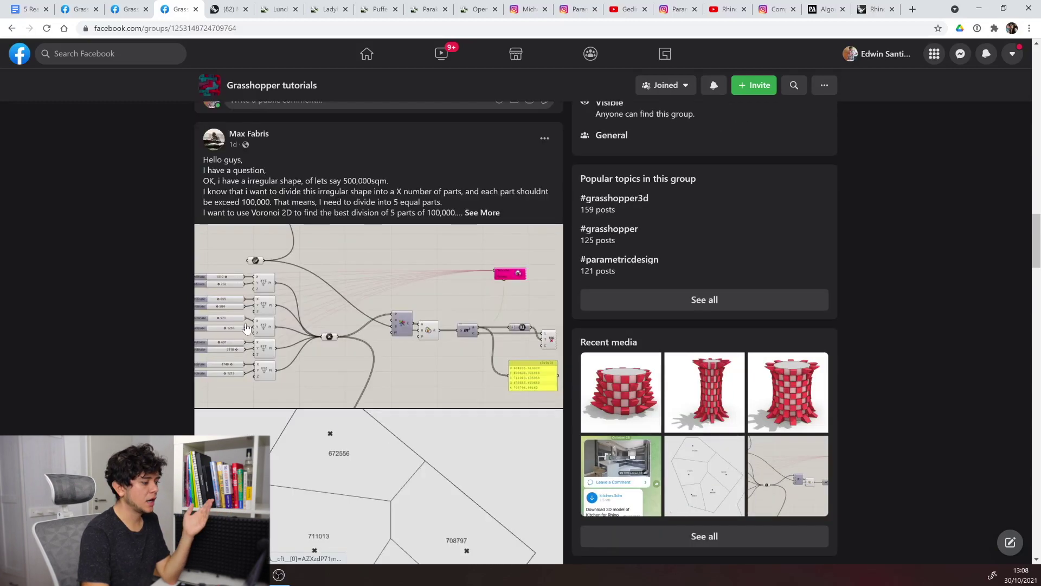
pyautogui.scroll(-5, 247, 328)
pyautogui.scroll(-2, 247, 328)
pyautogui.scroll(-1, 287, 358)
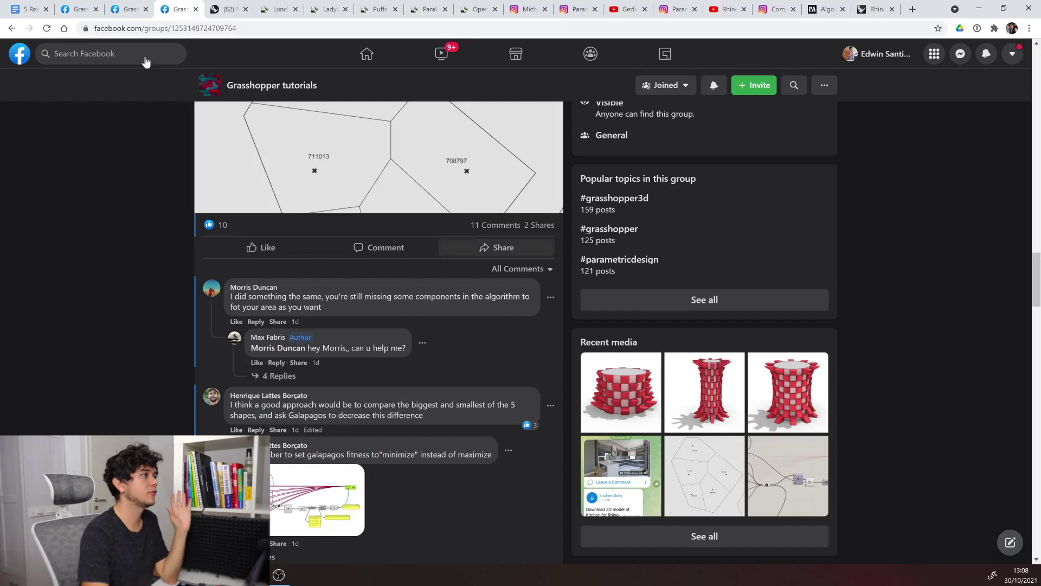
# - View the Rhinoceros Forums home page and the Instagram profile and posts of the Pufferfish plug-in's developer
pyautogui.click(225, 14)
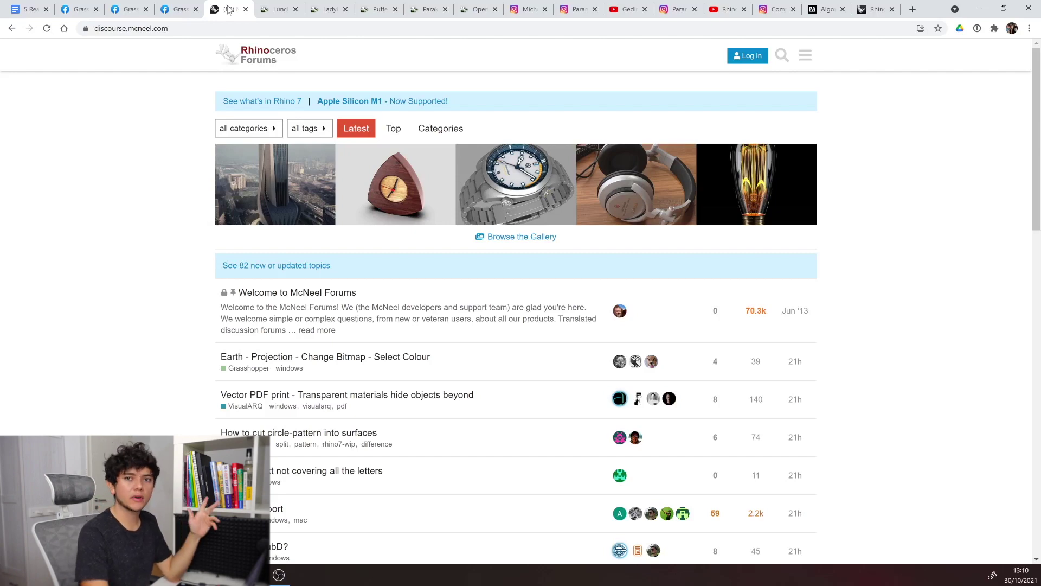
pyautogui.click(526, 9)
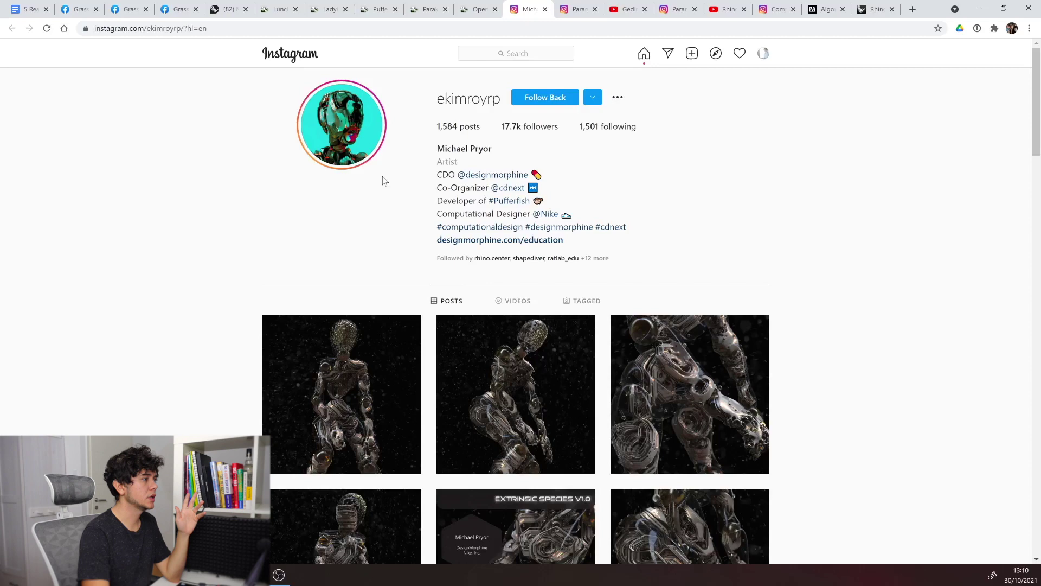
pyautogui.scroll(-4, 384, 180)
pyautogui.scroll(-5, 382, 179)
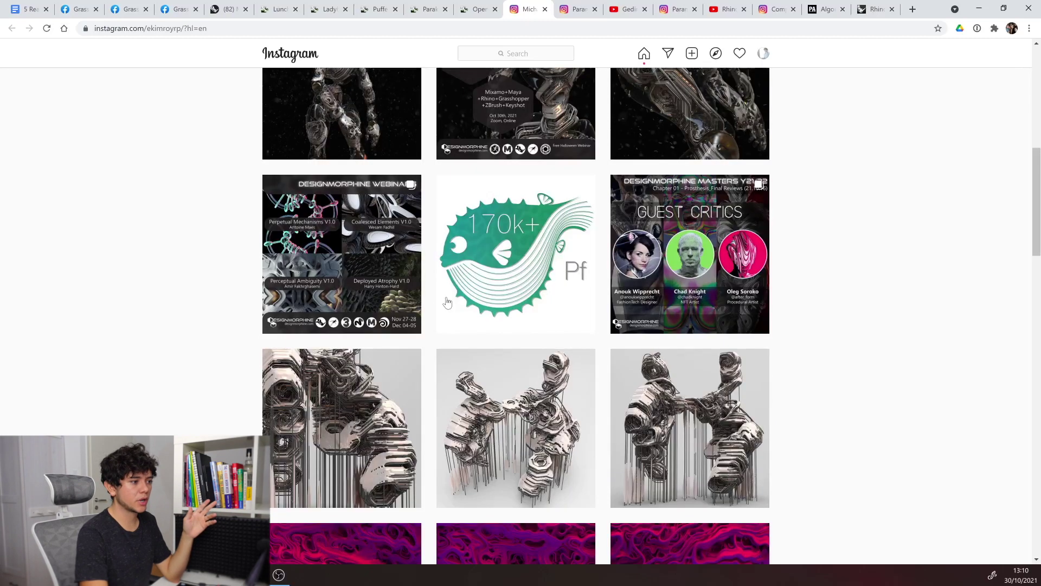
pyautogui.scroll(9, 383, 179)
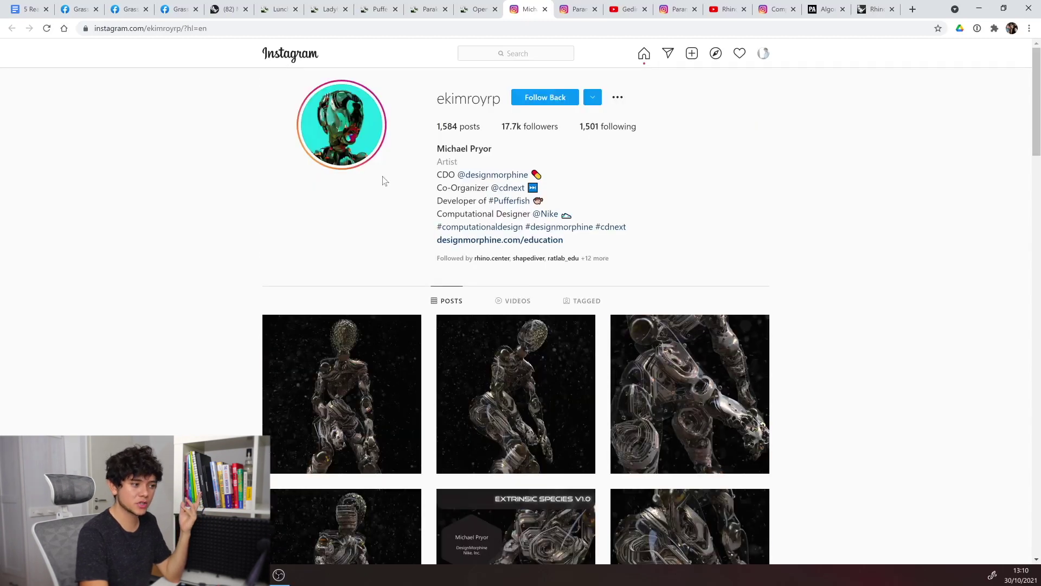
pyautogui.scroll(-4, 382, 177)
pyautogui.scroll(-2, 521, 297)
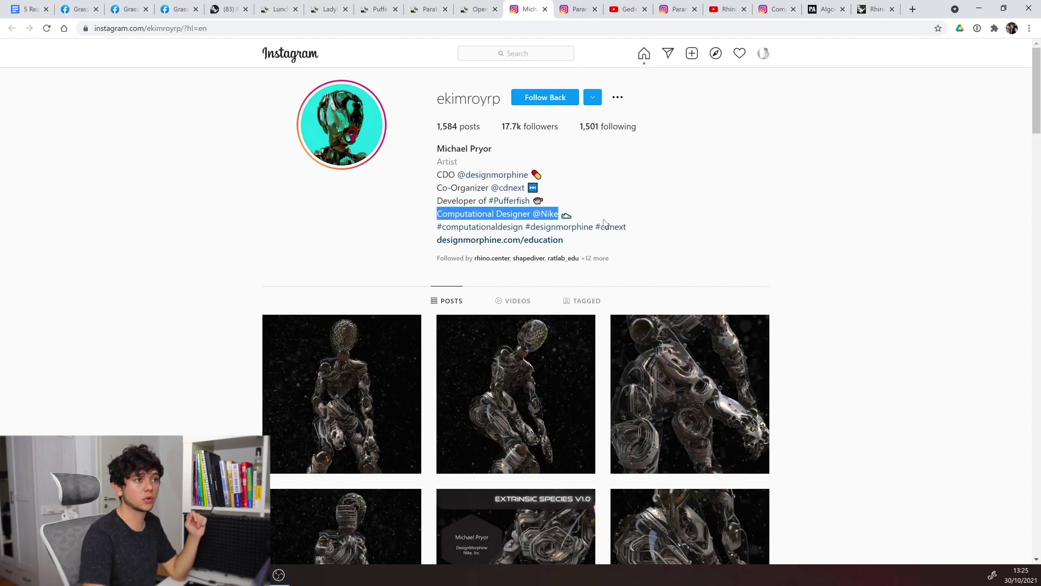
# - View the parametric.architecture Instagram profile and highlight the channel name on the recommended Rhino architecture YouTube channel
pyautogui.click(565, 9)
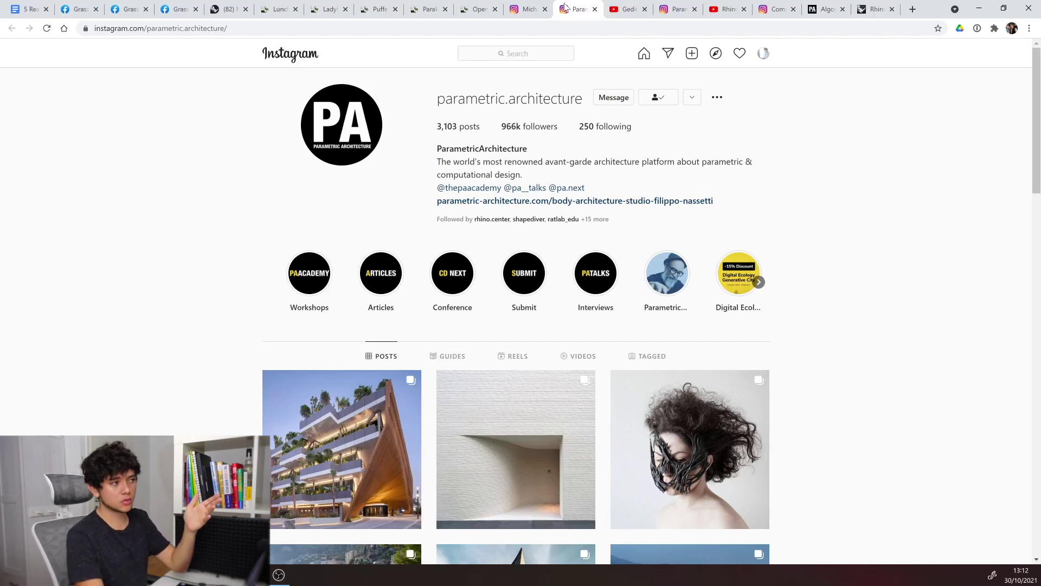
pyautogui.click(627, 9)
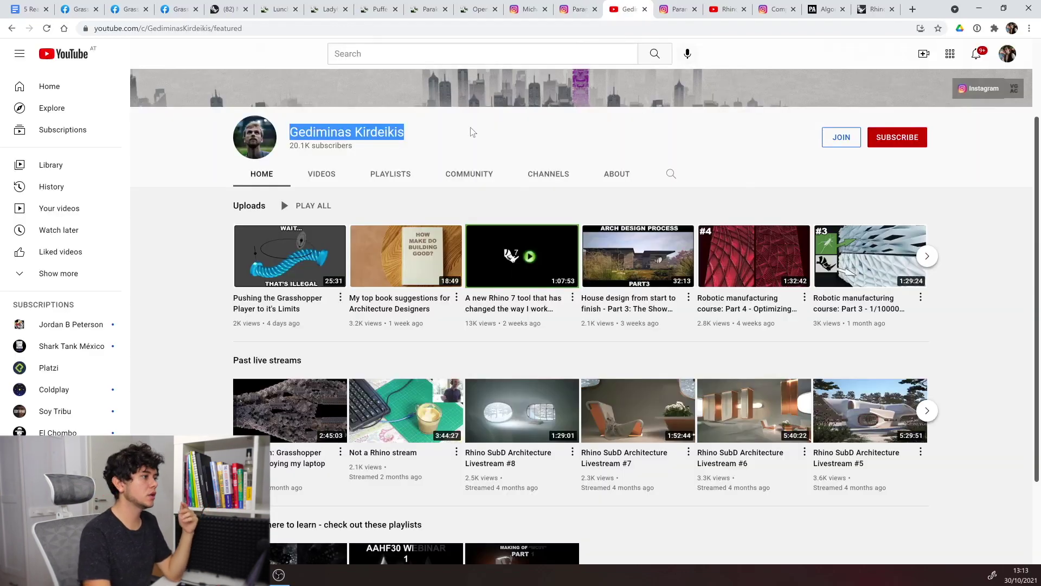
pyautogui.click(400, 155)
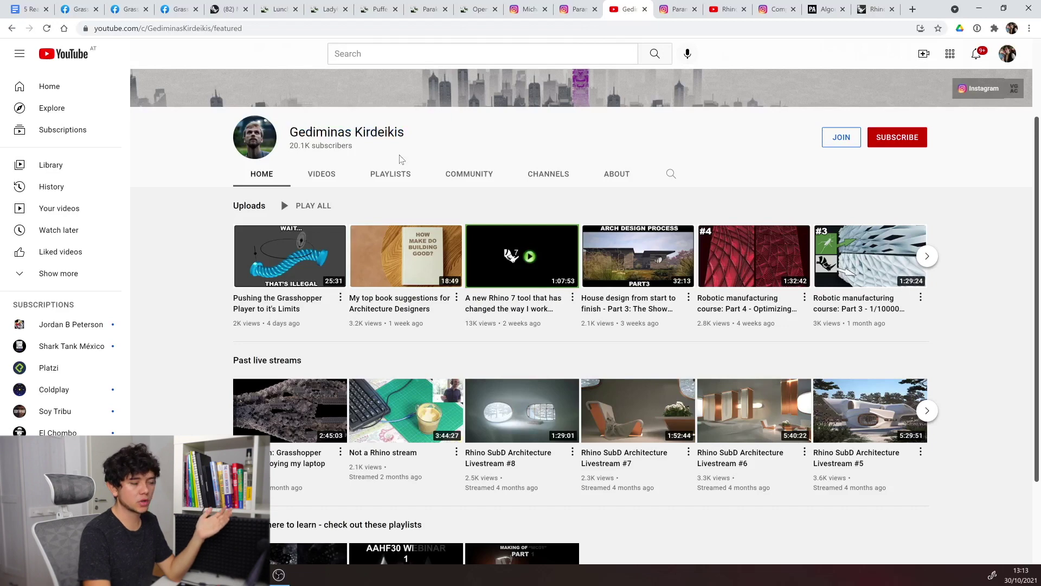
pyautogui.moveTo(405, 132); pyautogui.dragTo(287, 136)
# - View the ParametricHouse YouTube channel and highlight the Grasshopper book authorship line on the computational designer's Instagram profile
pyautogui.click(726, 10)
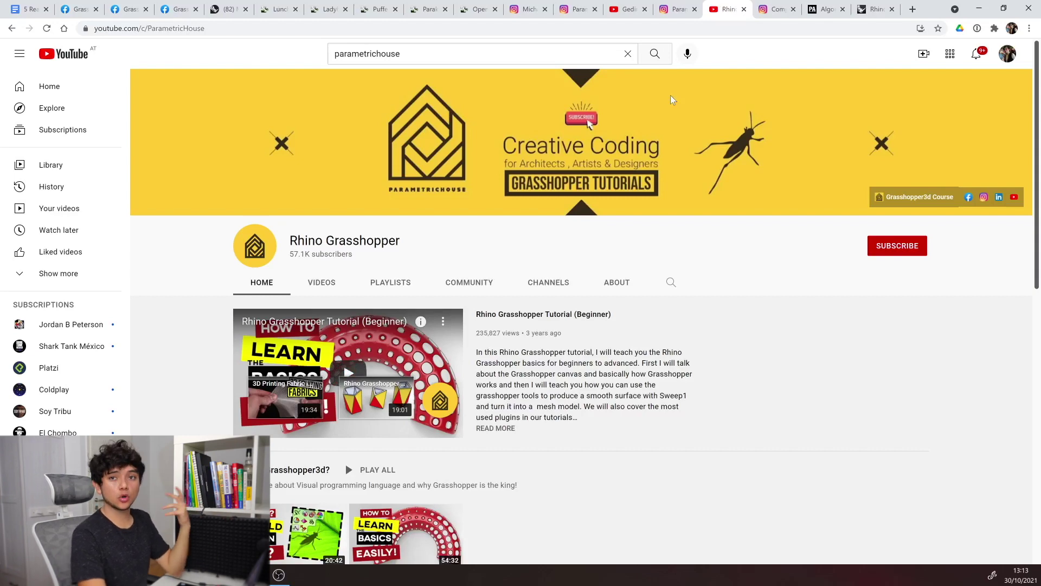
pyautogui.hotkey('ctrl', 'shift', 'Tab')
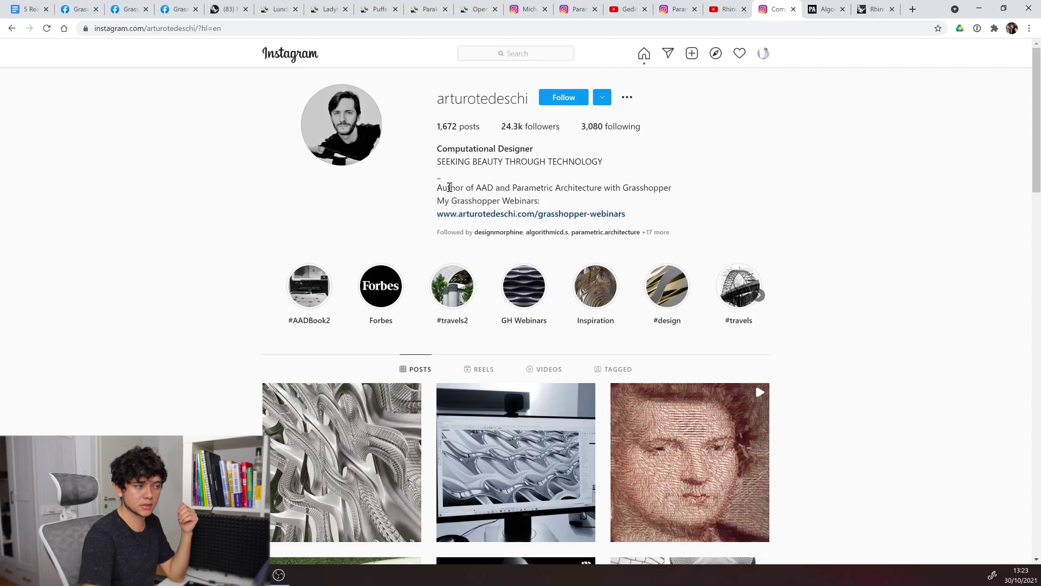
pyautogui.moveTo(438, 188); pyautogui.dragTo(672, 188)
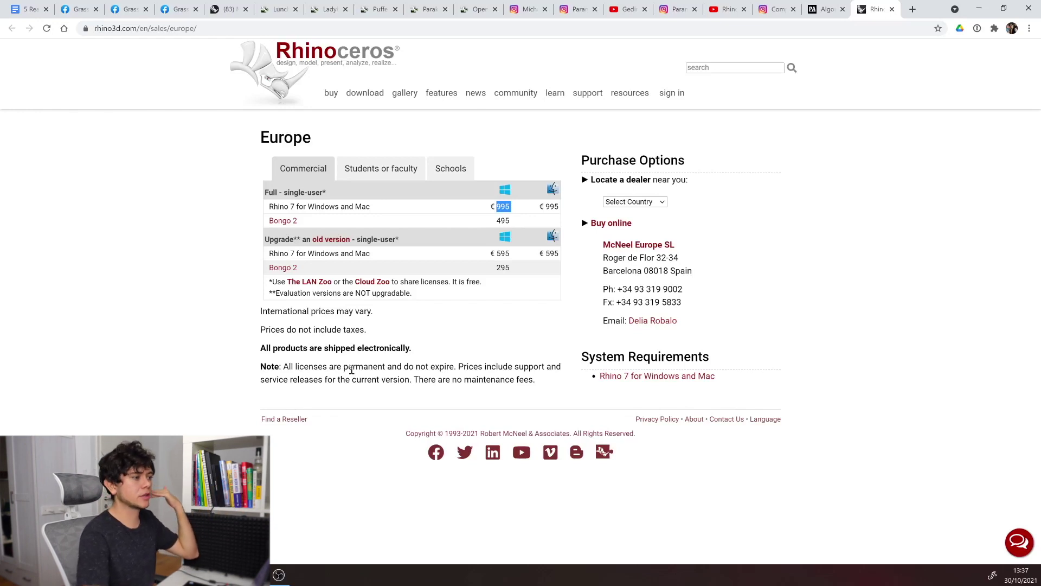
# - Highlight "permanent and do not expire" in the licence note on the Rhino Europe pricing page
pyautogui.moveTo(344, 368); pyautogui.dragTo(455, 368)
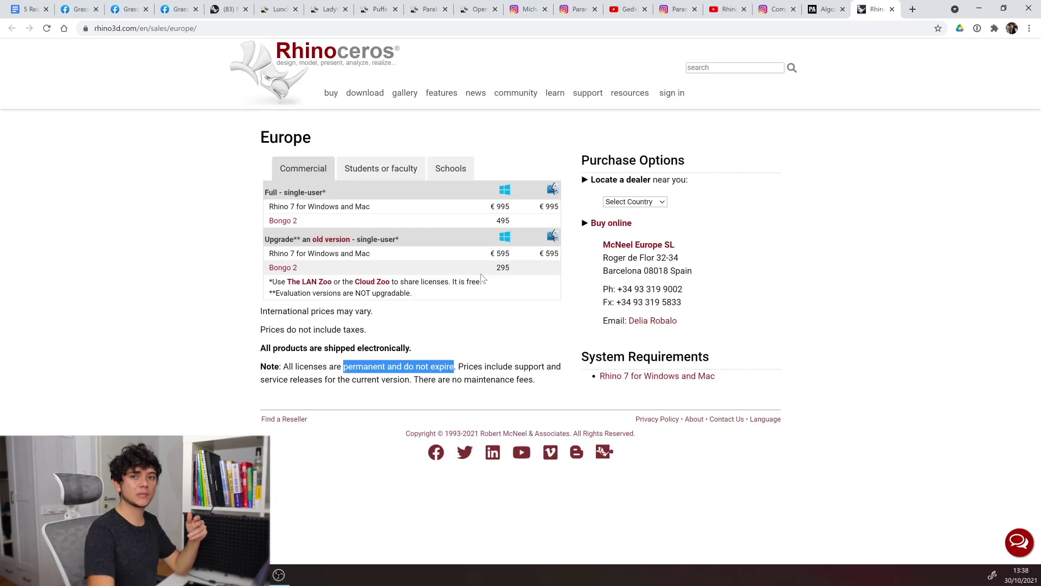